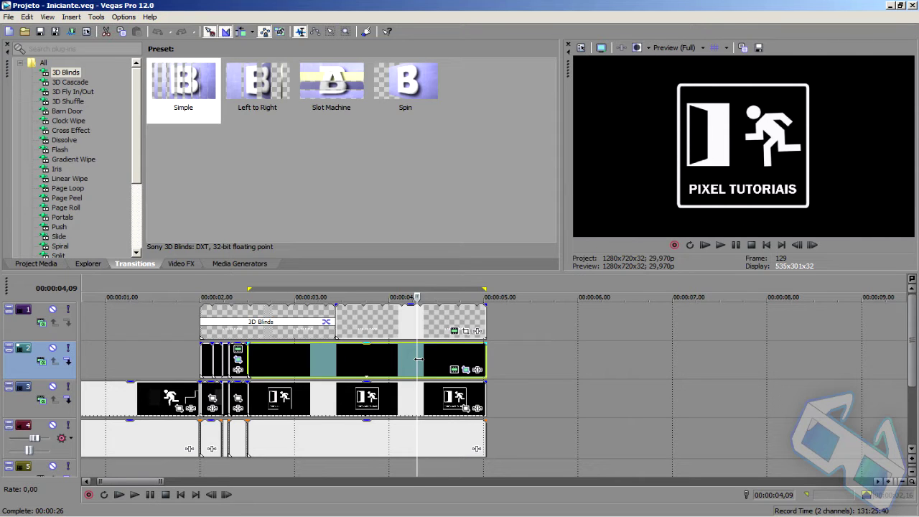
At 00:00:04,06, drop the top track event's opacity to 0%, then raise it to 72%
{"action": "left_click", "coordinate": [408, 358]}
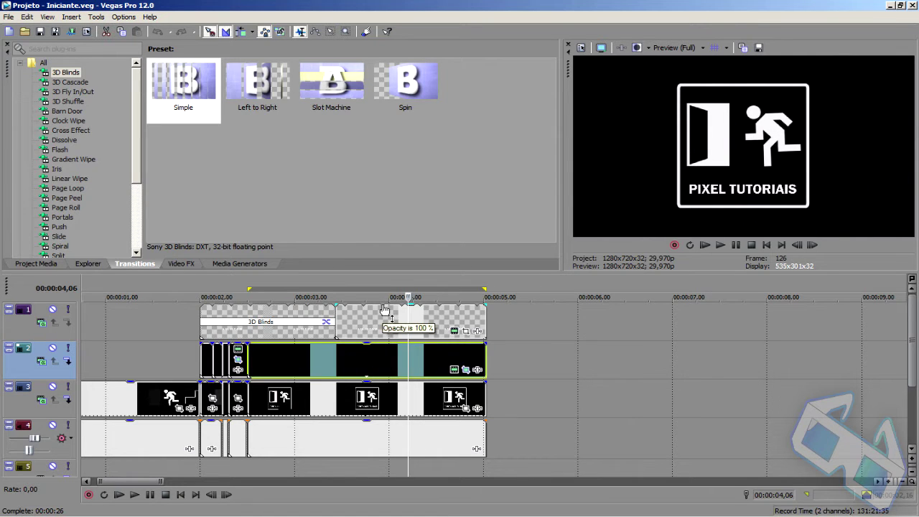
{"action": "mouse_move", "coordinate": [394, 309]}
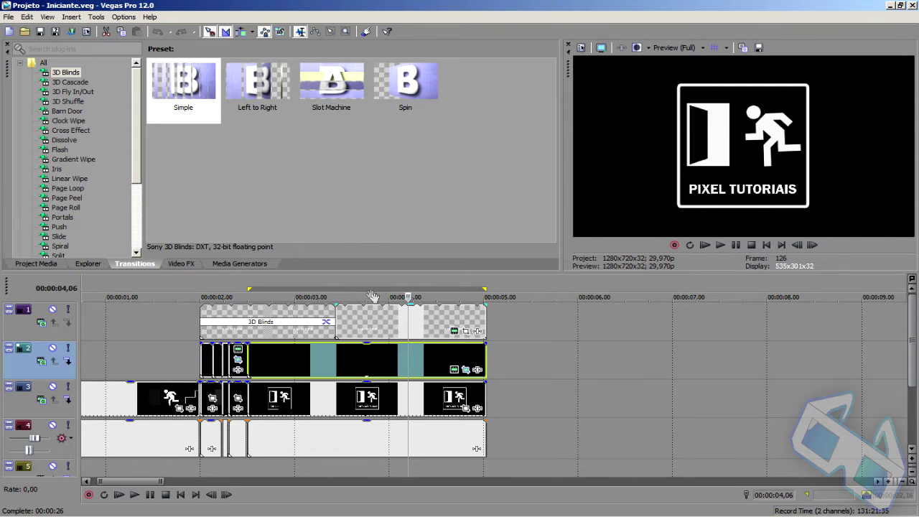
{"action": "left_click_drag", "start_coordinate": [372, 338], "coordinate": [379, 348]}
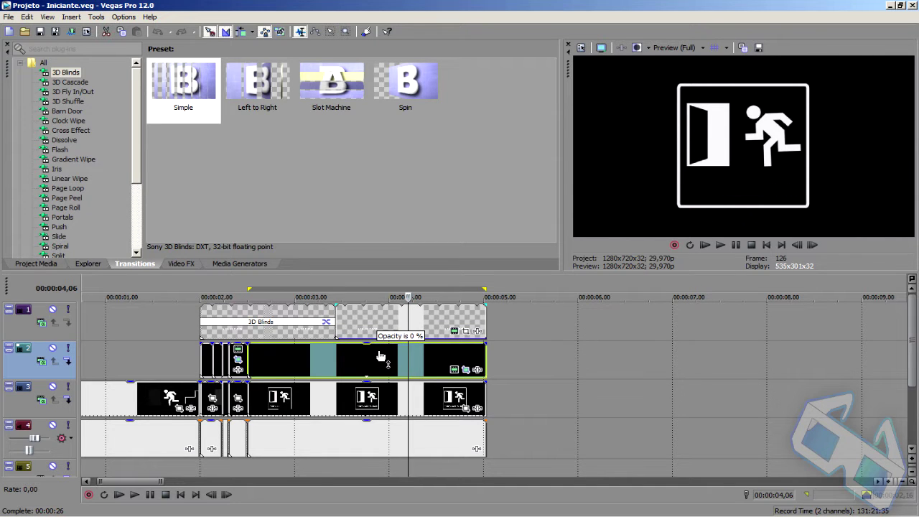
{"action": "left_click_drag", "start_coordinate": [381, 356], "coordinate": [364, 319]}
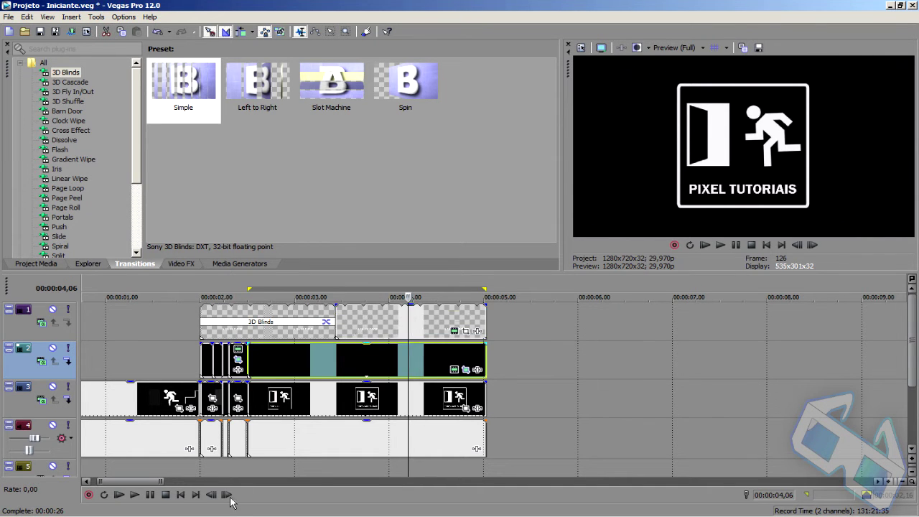
Move the playhead to the end of the clips
{"action": "scroll", "coordinate": [206, 446], "scroll_direction": "down", "scroll_amount": 2}
{"action": "scroll", "coordinate": [205, 469], "scroll_direction": "down", "scroll_amount": 3}
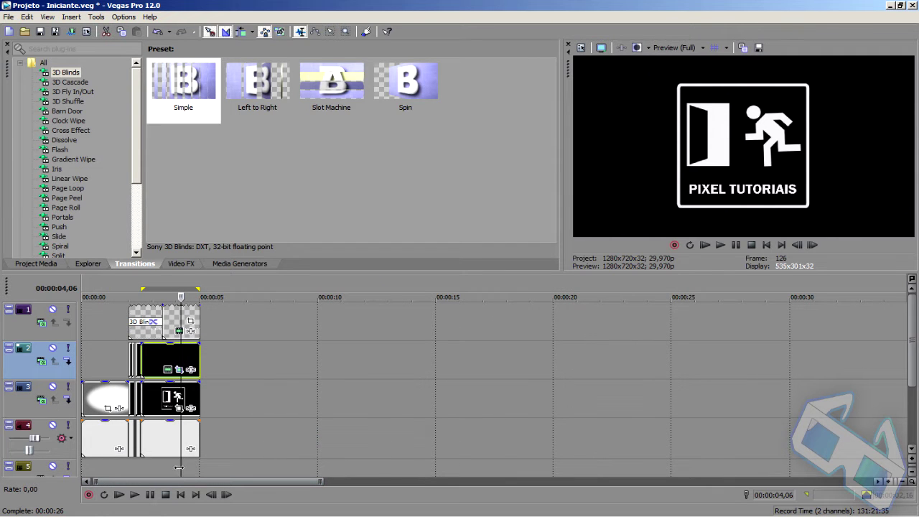
{"action": "left_click", "coordinate": [197, 460]}
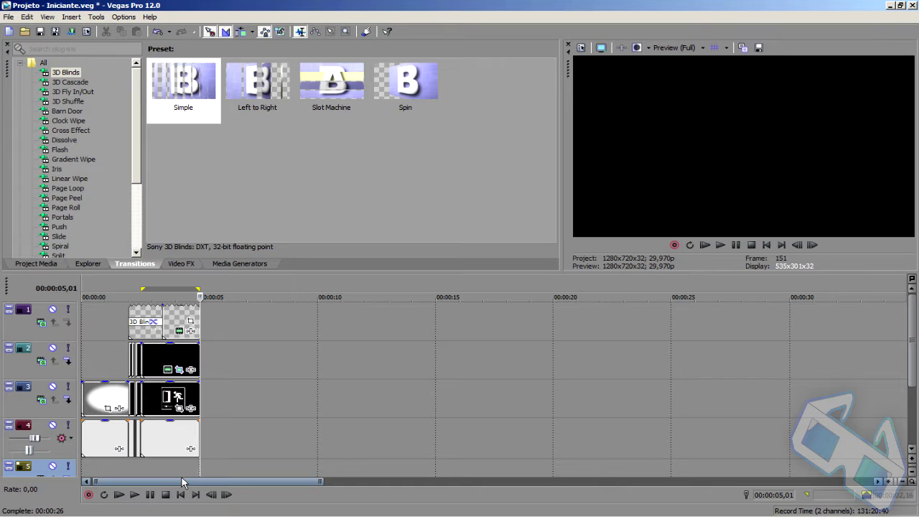
{"action": "scroll", "coordinate": [200, 468], "scroll_direction": "up", "scroll_amount": 4}
{"action": "scroll", "coordinate": [199, 468], "scroll_direction": "up", "scroll_amount": 5}
Park the playhead at 00:00:02,00 and add a new empty video track at the top
{"action": "left_click", "coordinate": [485, 373]}
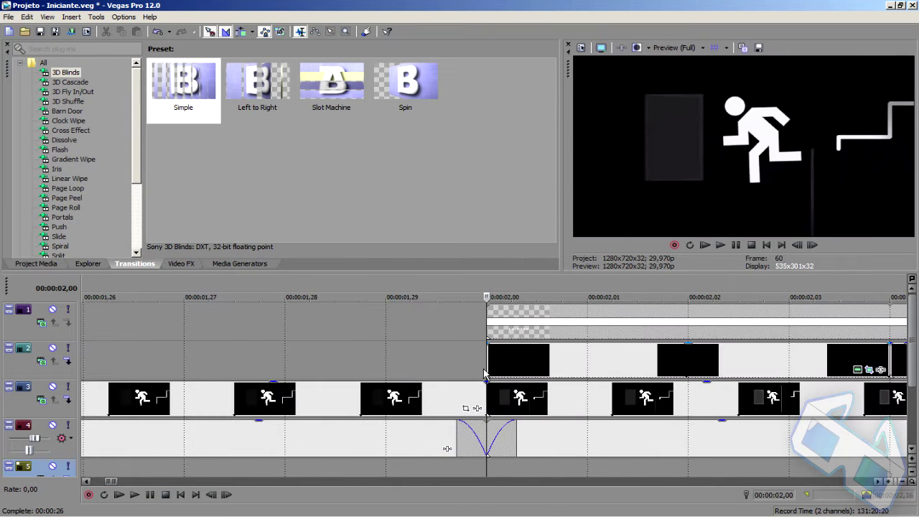
{"action": "scroll", "coordinate": [477, 409], "scroll_direction": "down", "scroll_amount": 3}
{"action": "scroll", "coordinate": [474, 412], "scroll_direction": "down", "scroll_amount": 4}
{"action": "scroll", "coordinate": [473, 413], "scroll_direction": "down", "scroll_amount": 3}
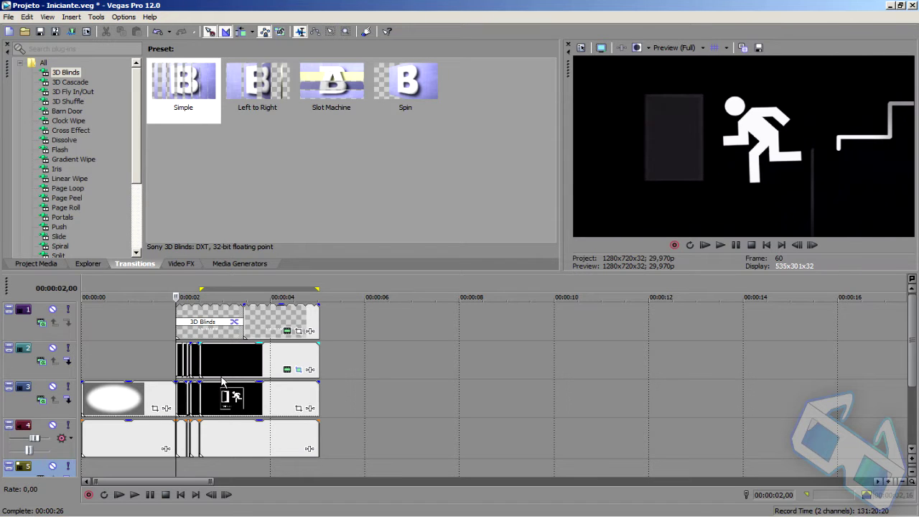
{"action": "key", "text": "ctrl+shift+q"}
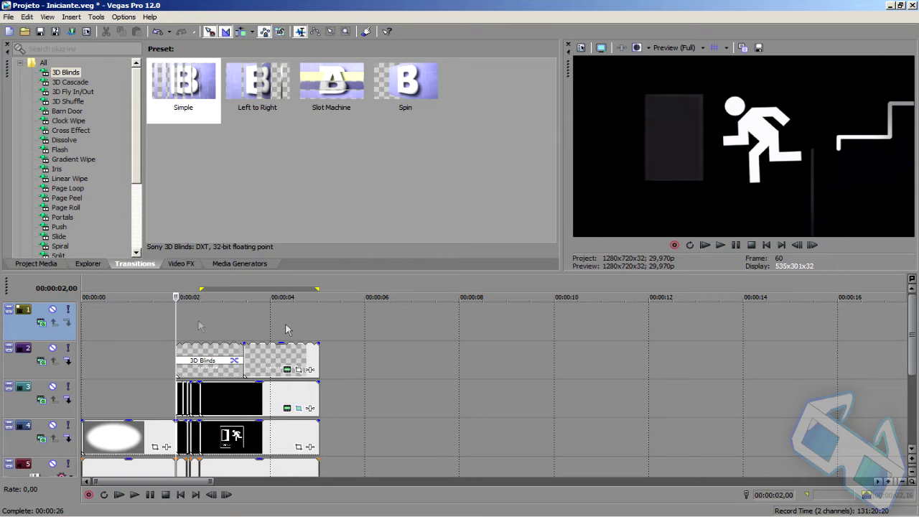
Insert a Text Media event on the new top track and select all of its 'Sample Text'
{"action": "right_click", "coordinate": [244, 324]}
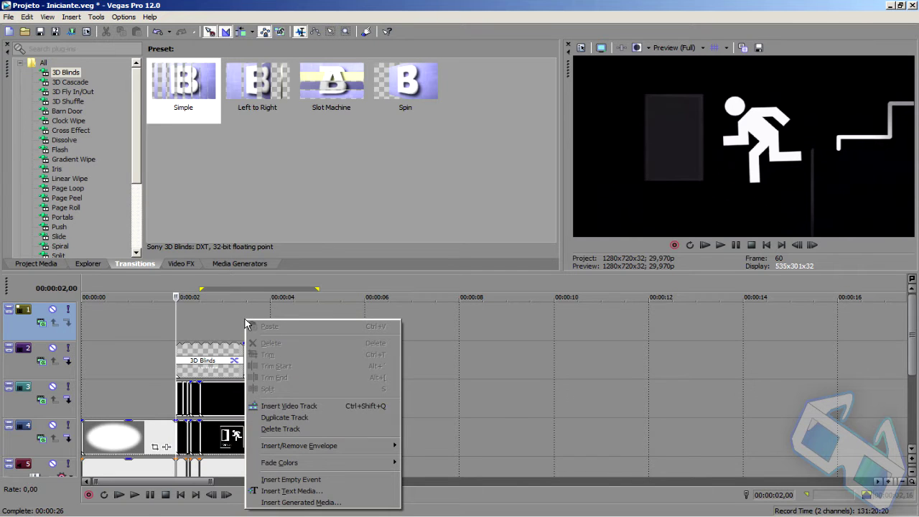
{"action": "left_click", "coordinate": [301, 493]}
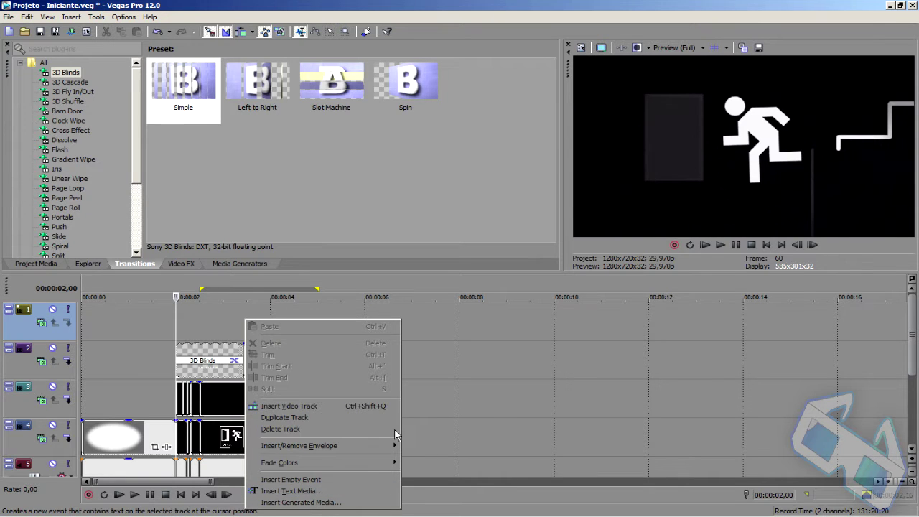
{"action": "left_click_drag", "start_coordinate": [347, 262], "coordinate": [80, 253]}
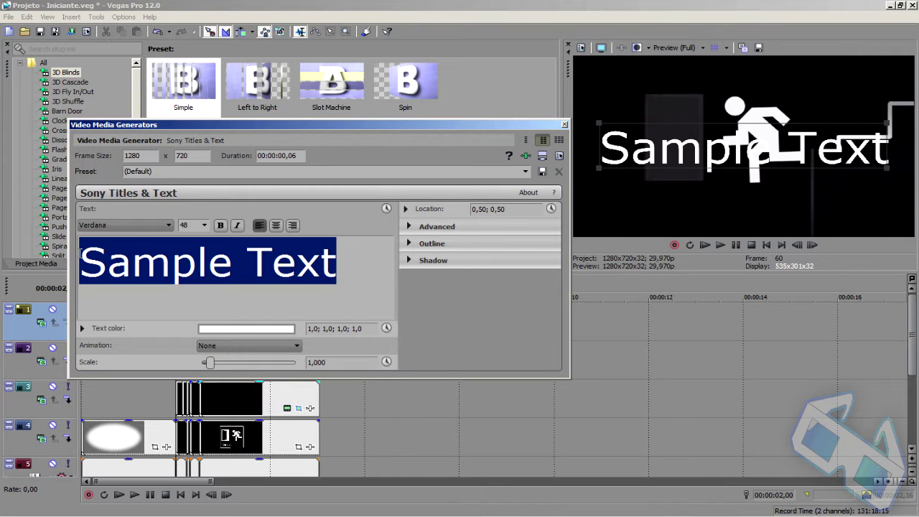
Set the title font to Franklin Gothic Demi at size 15
{"action": "left_click", "coordinate": [141, 229]}
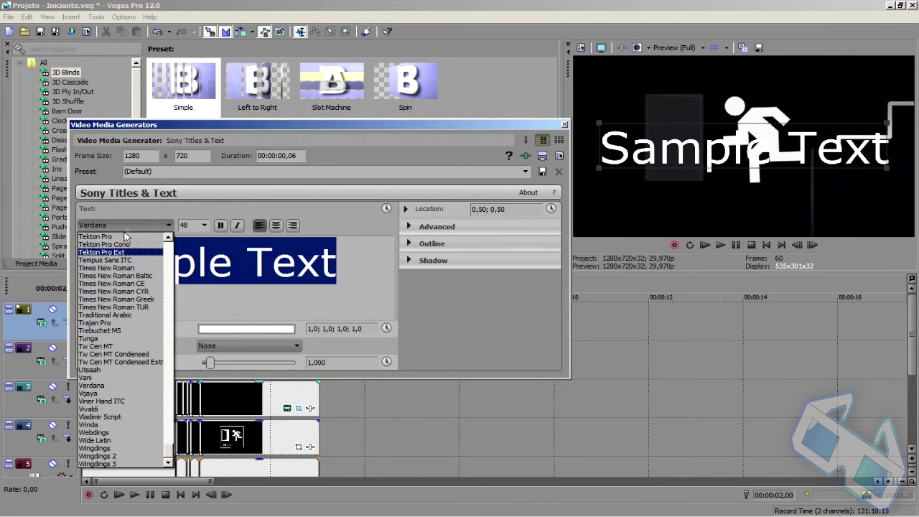
{"action": "mouse_move", "coordinate": [170, 452]}
{"action": "left_mouse_down"}
{"action": "mouse_move", "coordinate": [172, 294]}
{"action": "mouse_move", "coordinate": [172, 346]}
{"action": "left_mouse_up"}
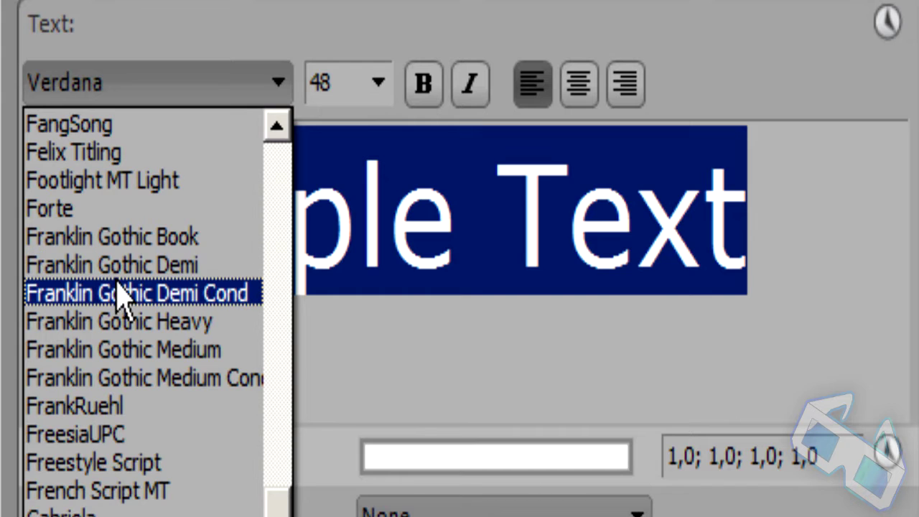
{"action": "left_click", "coordinate": [184, 273]}
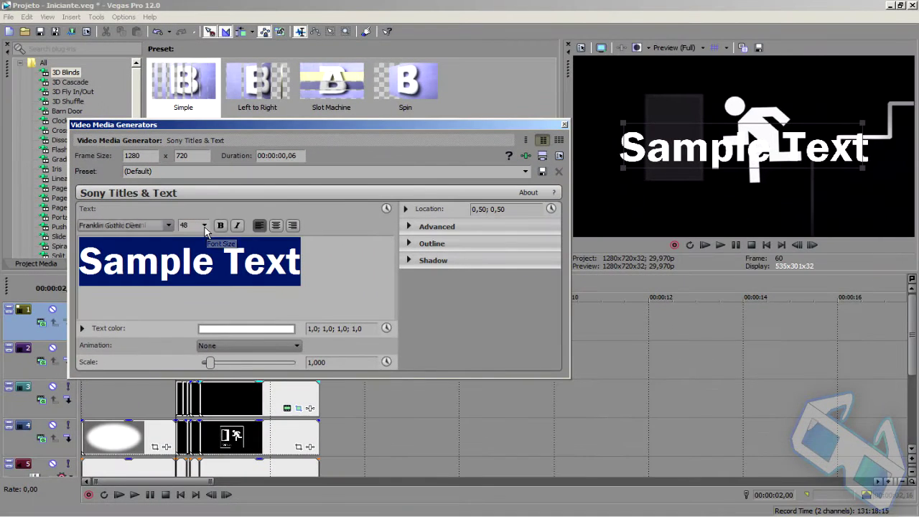
{"action": "left_click", "coordinate": [204, 225]}
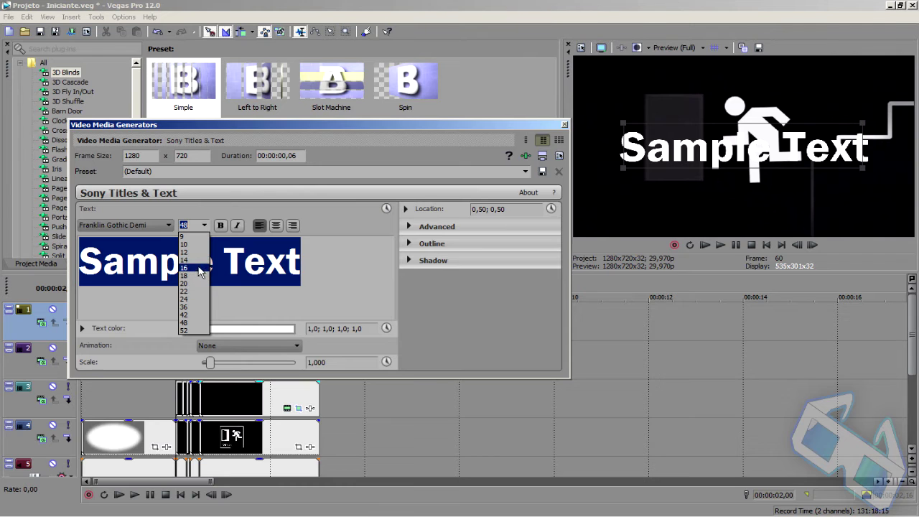
{"action": "left_click", "coordinate": [191, 226]}
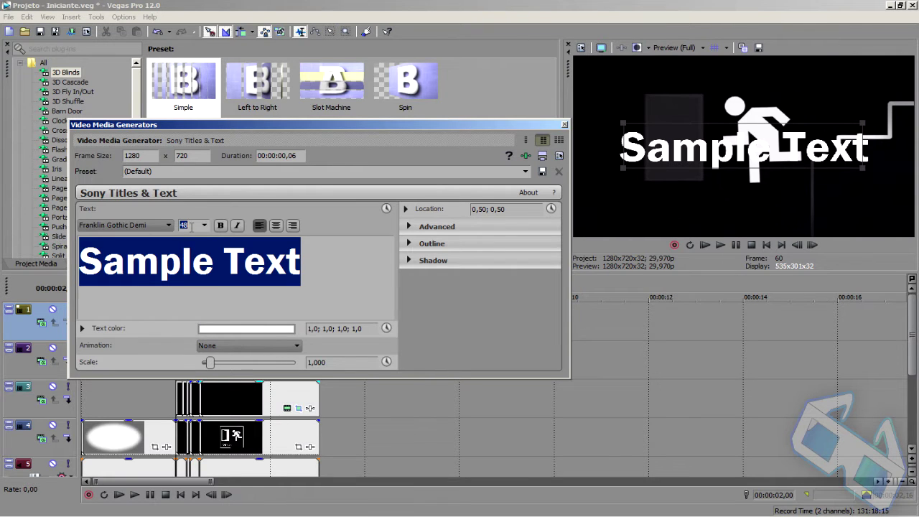
{"action": "type", "text": "15"}
{"action": "key", "text": "Return"}
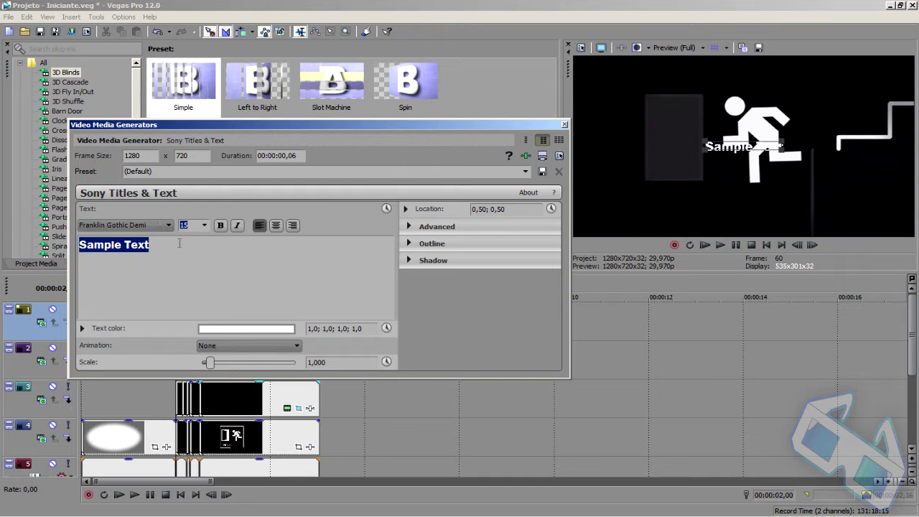
Replace 'Sample Text' with 'PIXEL TUTORIAIS' and close the text settings
{"action": "left_click", "coordinate": [177, 243]}
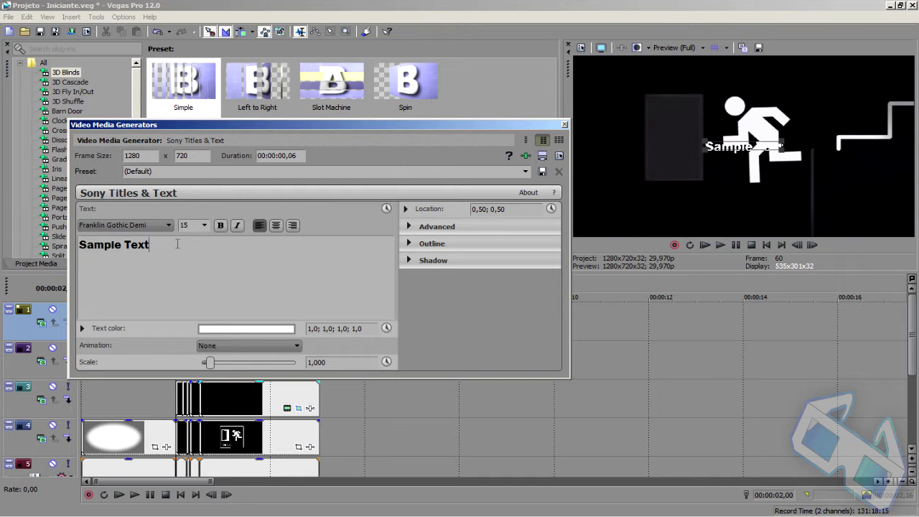
{"action": "left_click_drag", "start_coordinate": [177, 244], "coordinate": [32, 247]}
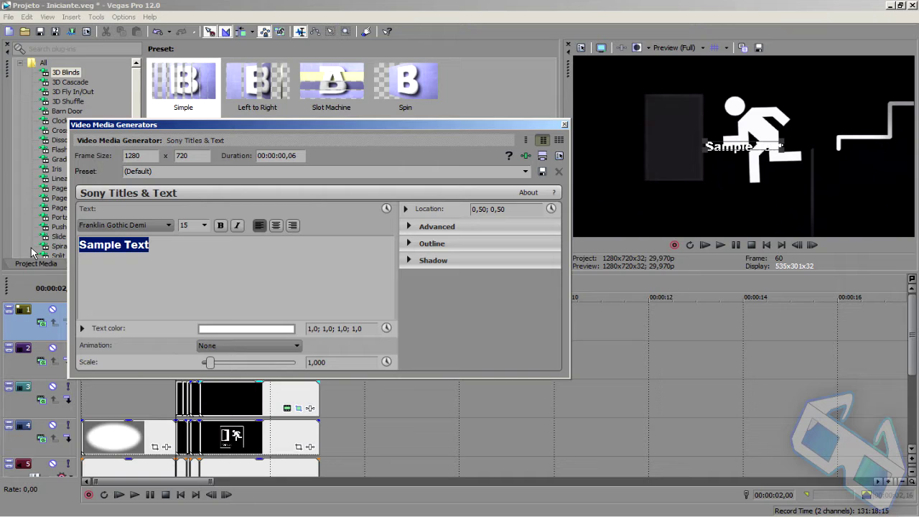
{"action": "type", "text": "PIXEL"}
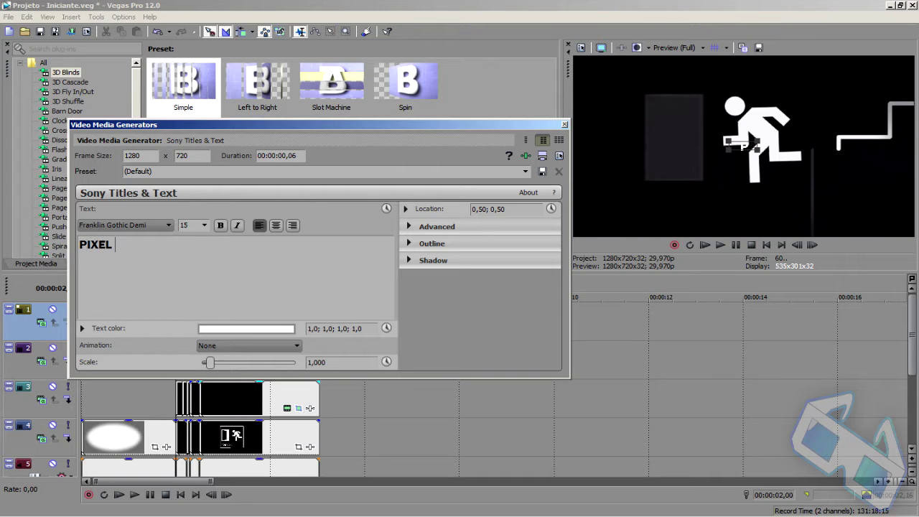
{"action": "type", "text": " TUTORIAIS"}
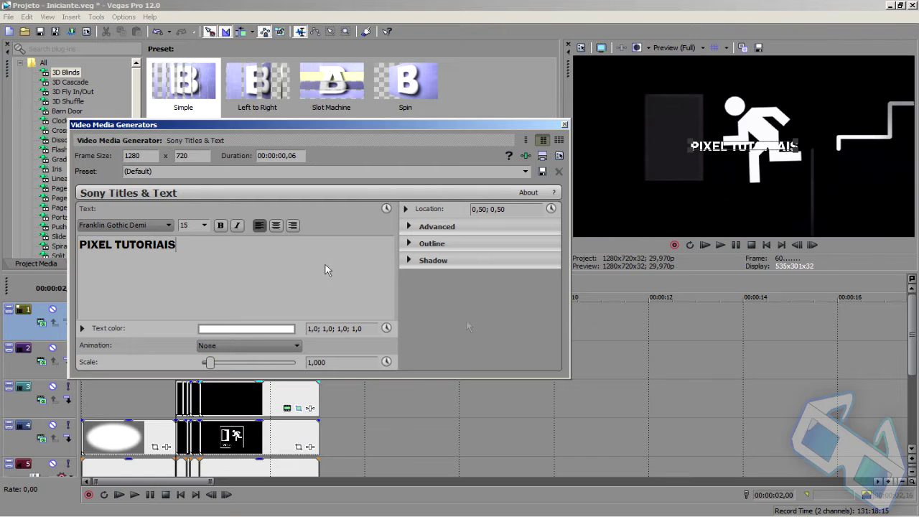
{"action": "left_click", "coordinate": [563, 124]}
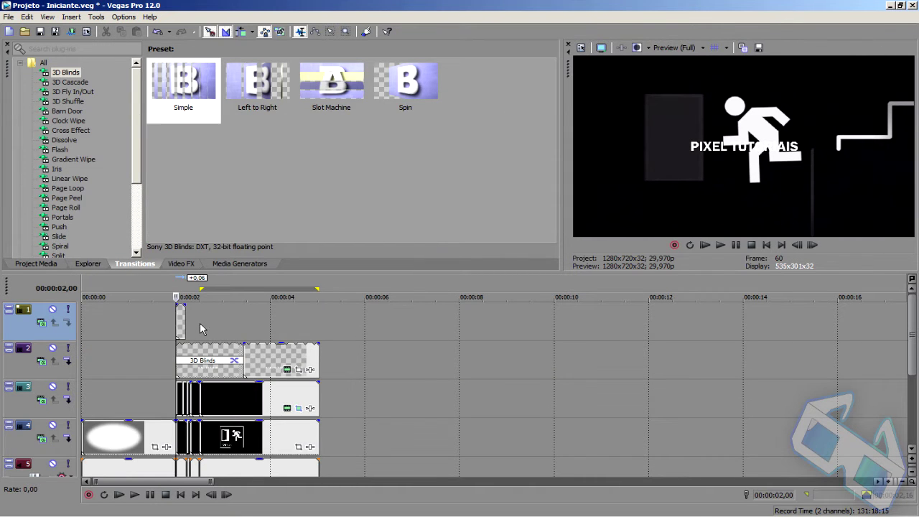
Stretch the text event's right edge until it snaps to the 00:00:05,00 end of the clips below
{"action": "scroll", "coordinate": [200, 329], "scroll_direction": "up", "scroll_amount": 3}
{"action": "scroll", "coordinate": [402, 322], "scroll_direction": "down", "scroll_amount": 2}
{"action": "scroll", "coordinate": [282, 328], "scroll_direction": "up", "scroll_amount": 2}
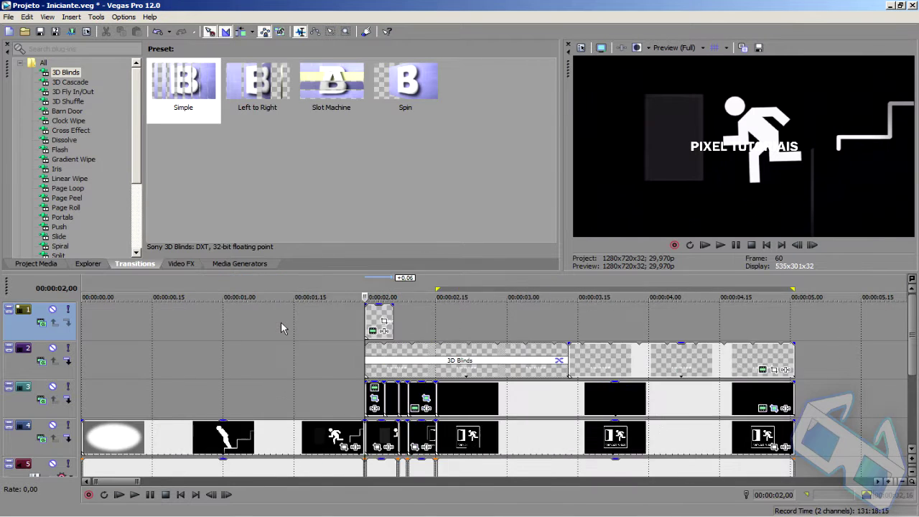
{"action": "scroll", "coordinate": [596, 320], "scroll_direction": "up", "scroll_amount": 3}
{"action": "scroll", "coordinate": [646, 322], "scroll_direction": "down", "scroll_amount": 2}
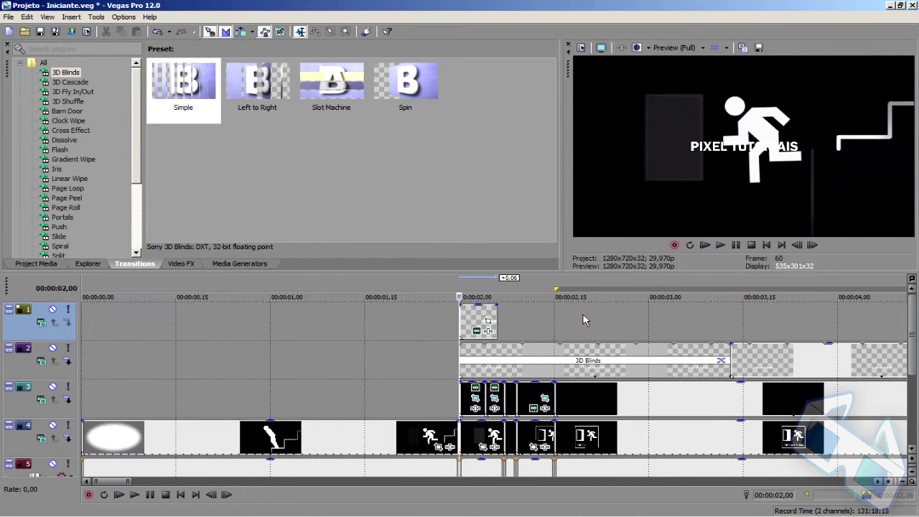
{"action": "scroll", "coordinate": [583, 320], "scroll_direction": "down", "scroll_amount": 2}
{"action": "scroll", "coordinate": [391, 312], "scroll_direction": "down", "scroll_amount": 1}
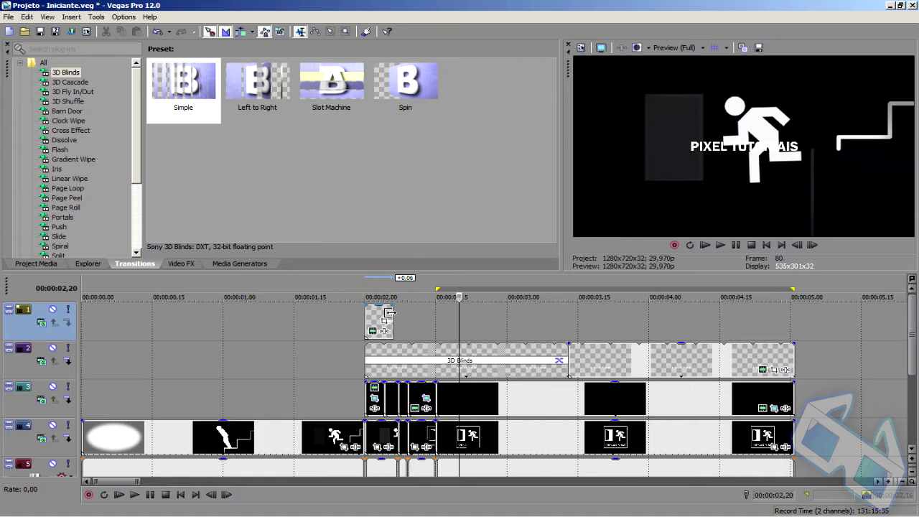
{"action": "left_click_drag", "start_coordinate": [390, 312], "coordinate": [494, 369]}
{"action": "scroll", "coordinate": [489, 365], "scroll_direction": "up", "scroll_amount": 2}
{"action": "scroll", "coordinate": [488, 365], "scroll_direction": "down", "scroll_amount": 2}
{"action": "scroll", "coordinate": [417, 386], "scroll_direction": "down", "scroll_amount": 2}
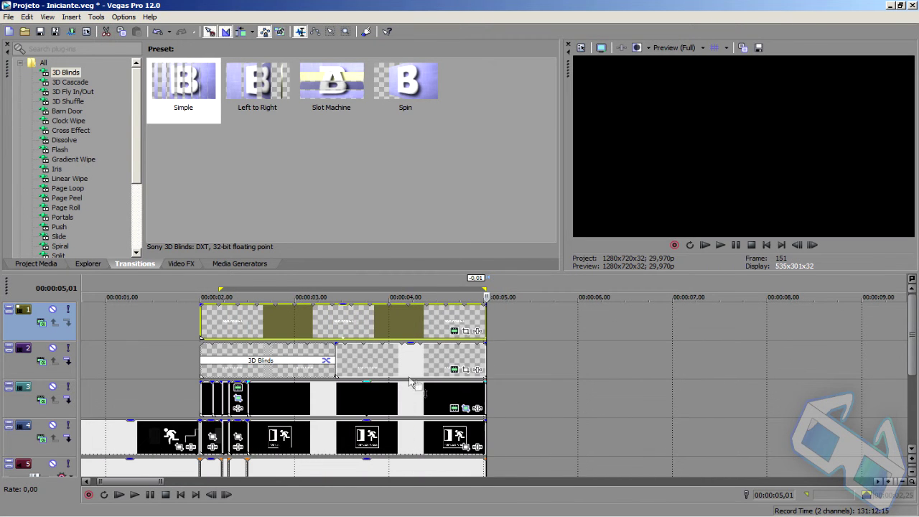
Collapse track 2 to a thin row, then preview the frames at 00:00:03,13 and 00:00:04,15
{"action": "left_click", "coordinate": [359, 370]}
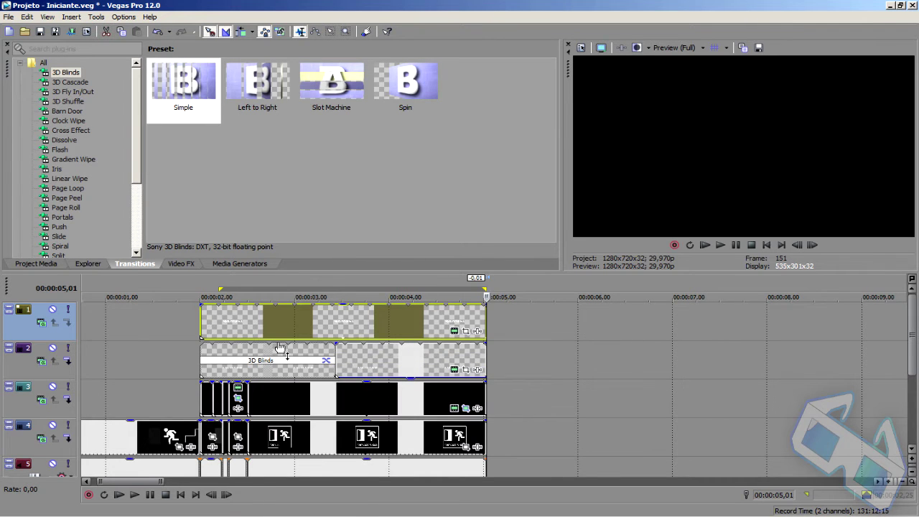
{"action": "left_click", "coordinate": [9, 349]}
{"action": "left_click", "coordinate": [334, 323]}
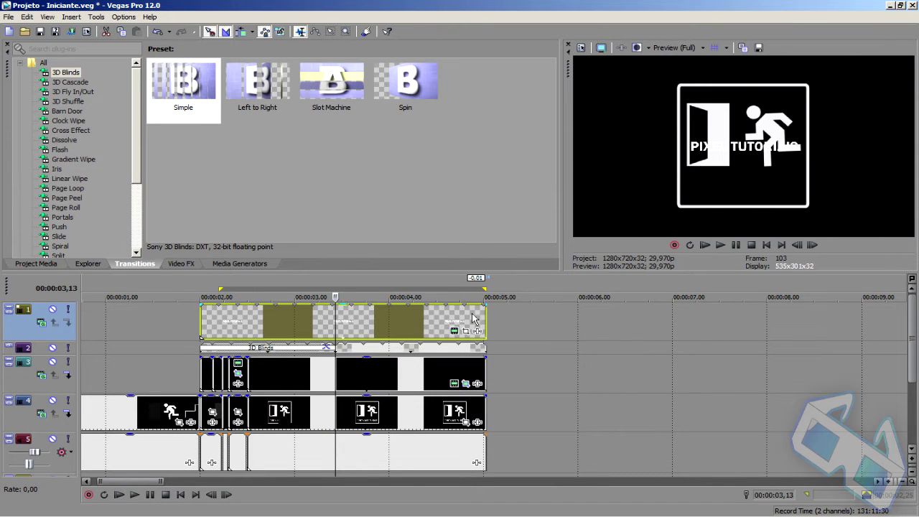
{"action": "left_click", "coordinate": [436, 324]}
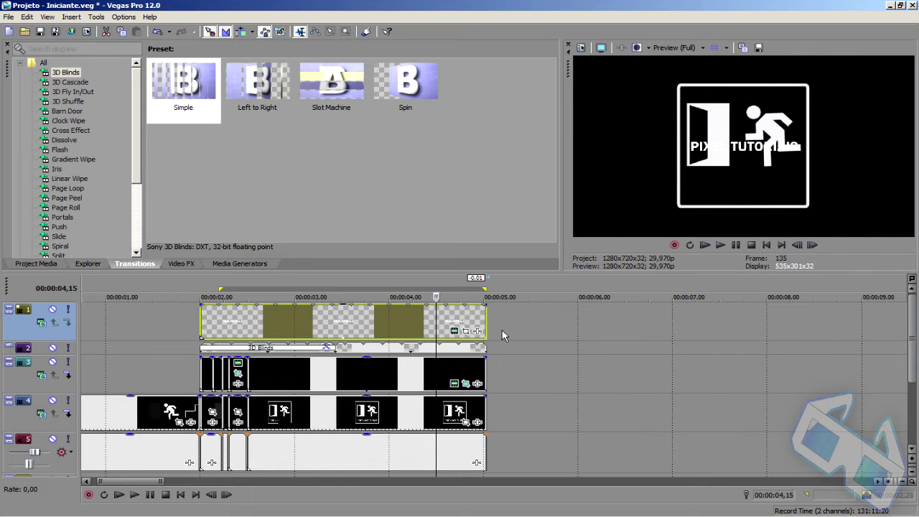
Check the text over the exit sign at 00:00:04,24 and 00:00:04,28 near the clip end
{"action": "left_click", "coordinate": [463, 319]}
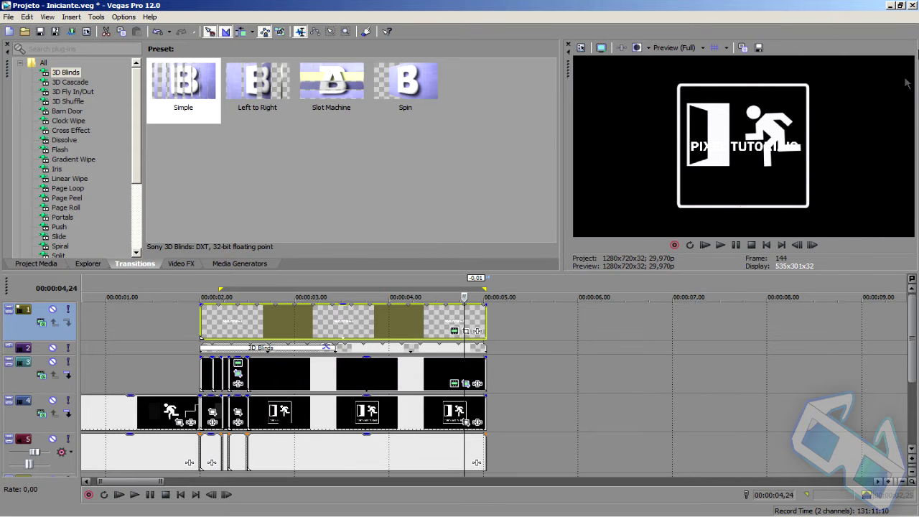
{"action": "scroll", "coordinate": [478, 316], "scroll_direction": "up", "scroll_amount": 4}
{"action": "scroll", "coordinate": [482, 318], "scroll_direction": "down", "scroll_amount": 2}
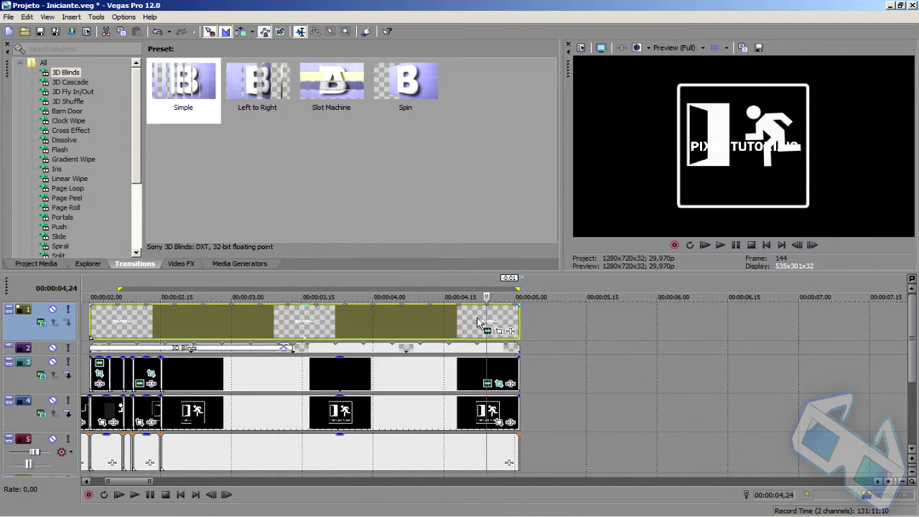
{"action": "left_click", "coordinate": [505, 317]}
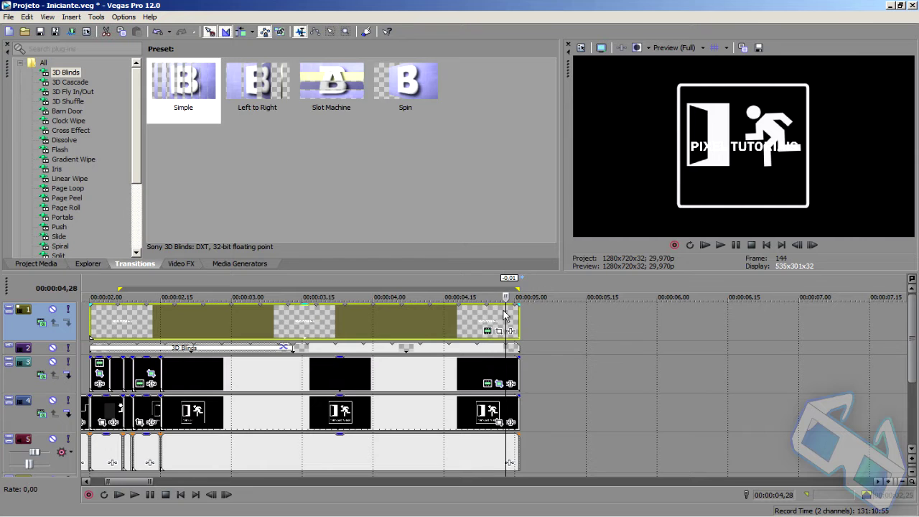
{"action": "scroll", "coordinate": [500, 315], "scroll_direction": "up", "scroll_amount": 2}
{"action": "scroll", "coordinate": [531, 317], "scroll_direction": "up", "scroll_amount": 2}
{"action": "scroll", "coordinate": [567, 318], "scroll_direction": "up", "scroll_amount": 2}
{"action": "scroll", "coordinate": [593, 318], "scroll_direction": "up", "scroll_amount": 2}
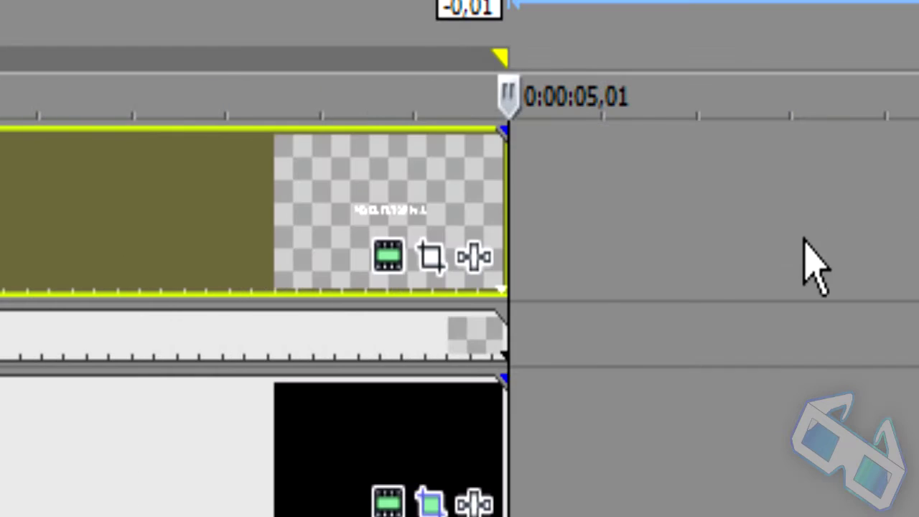
With Event Pan/Crop, lower the text below the exit icons to Y Center 199.9
{"action": "left_click", "coordinate": [433, 274]}
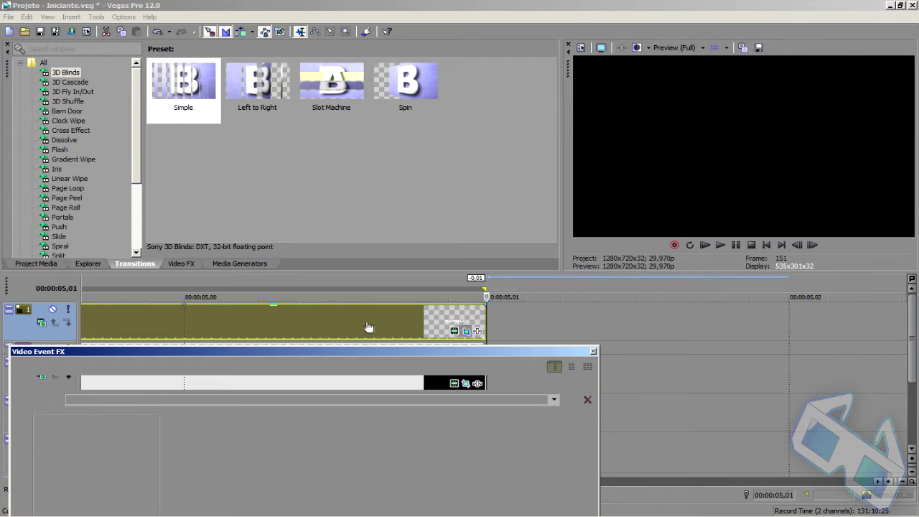
{"action": "left_click", "coordinate": [369, 322]}
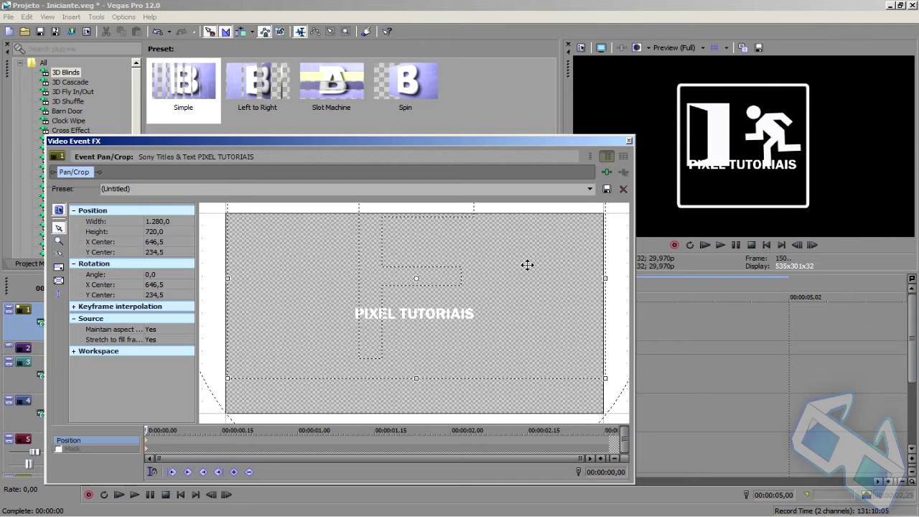
{"action": "left_click_drag", "start_coordinate": [530, 273], "coordinate": [533, 279]}
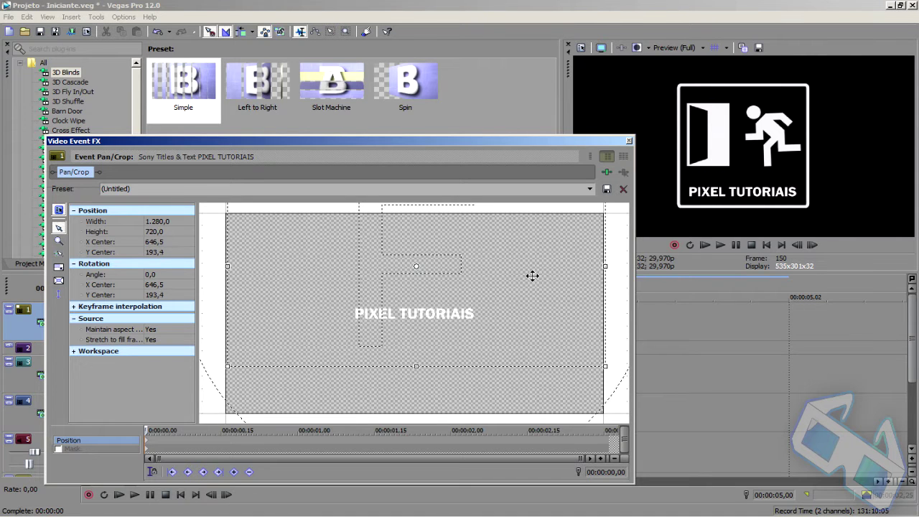
{"action": "left_click_drag", "start_coordinate": [534, 279], "coordinate": [541, 293]}
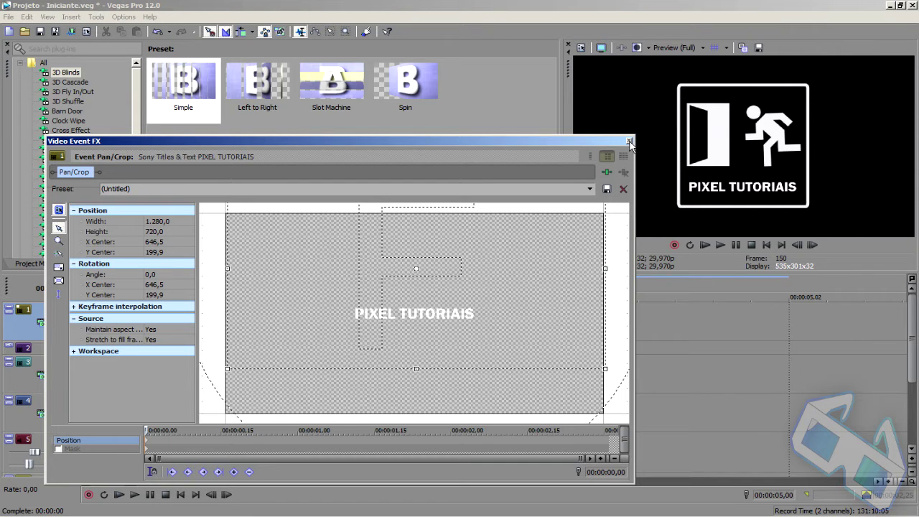
{"action": "left_click", "coordinate": [629, 141]}
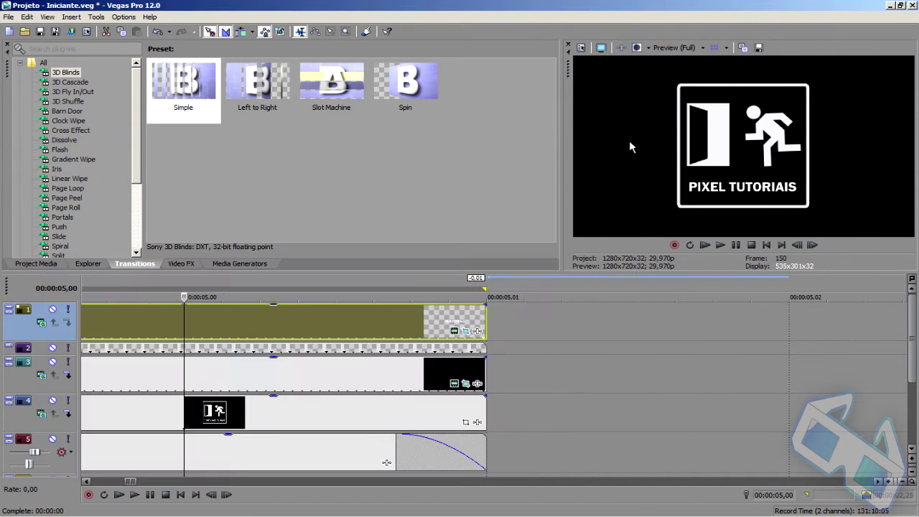
{"action": "scroll", "coordinate": [346, 311], "scroll_direction": "up", "scroll_amount": 3}
{"action": "scroll", "coordinate": [345, 311], "scroll_direction": "down", "scroll_amount": 5}
{"action": "scroll", "coordinate": [359, 316], "scroll_direction": "down", "scroll_amount": 5}
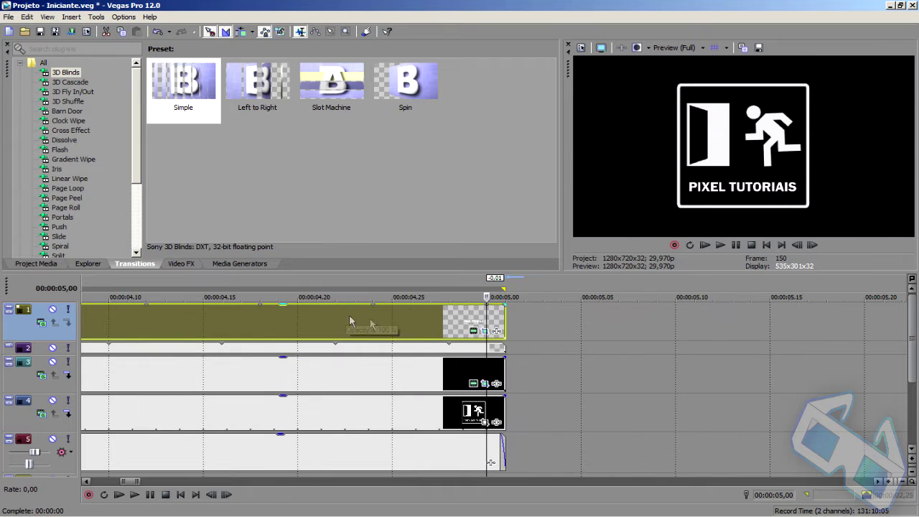
{"action": "scroll", "coordinate": [372, 318], "scroll_direction": "down", "scroll_amount": 5}
{"action": "scroll", "coordinate": [371, 317], "scroll_direction": "down", "scroll_amount": 5}
{"action": "scroll", "coordinate": [216, 328], "scroll_direction": "up", "scroll_amount": 3}
{"action": "scroll", "coordinate": [216, 327], "scroll_direction": "up", "scroll_amount": 2}
{"action": "left_click", "coordinate": [225, 326]}
{"action": "scroll", "coordinate": [221, 324], "scroll_direction": "up", "scroll_amount": 3}
{"action": "scroll", "coordinate": [356, 327], "scroll_direction": "up", "scroll_amount": 3}
{"action": "scroll", "coordinate": [356, 326], "scroll_direction": "up", "scroll_amount": 3}
{"action": "scroll", "coordinate": [326, 342], "scroll_direction": "down", "scroll_amount": 4}
{"action": "left_click", "coordinate": [379, 332]}
{"action": "left_click", "coordinate": [316, 328]}
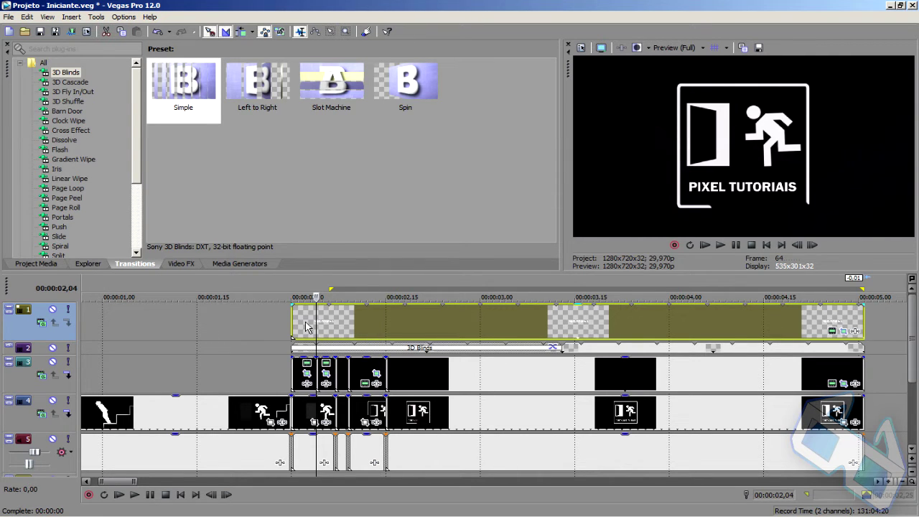
{"action": "left_click", "coordinate": [294, 327]}
{"action": "scroll", "coordinate": [352, 324], "scroll_direction": "up", "scroll_amount": 3}
{"action": "scroll", "coordinate": [449, 333], "scroll_direction": "down", "scroll_amount": 2}
{"action": "scroll", "coordinate": [449, 332], "scroll_direction": "down", "scroll_amount": 2}
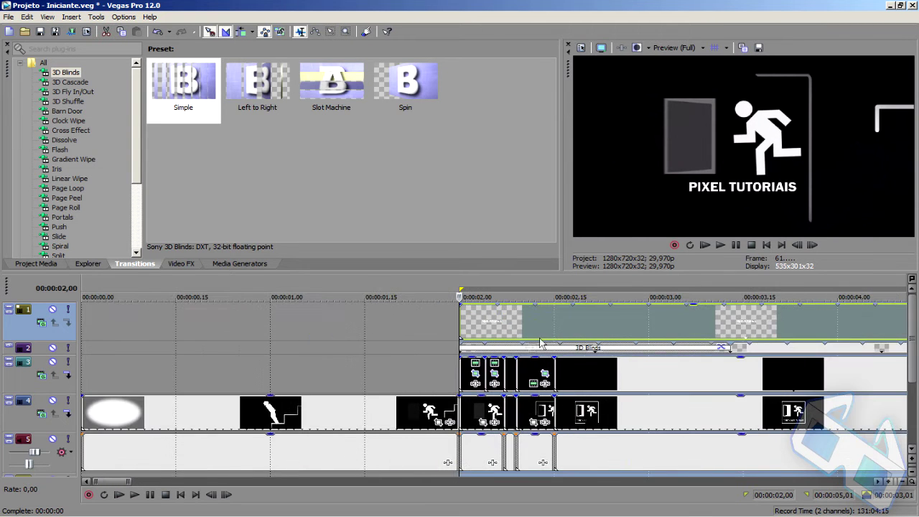
{"action": "scroll", "coordinate": [459, 338], "scroll_direction": "down", "scroll_amount": 2}
{"action": "scroll", "coordinate": [460, 348], "scroll_direction": "down", "scroll_amount": 1}
{"action": "scroll", "coordinate": [560, 355], "scroll_direction": "up", "scroll_amount": 1}
{"action": "left_click", "coordinate": [536, 327]}
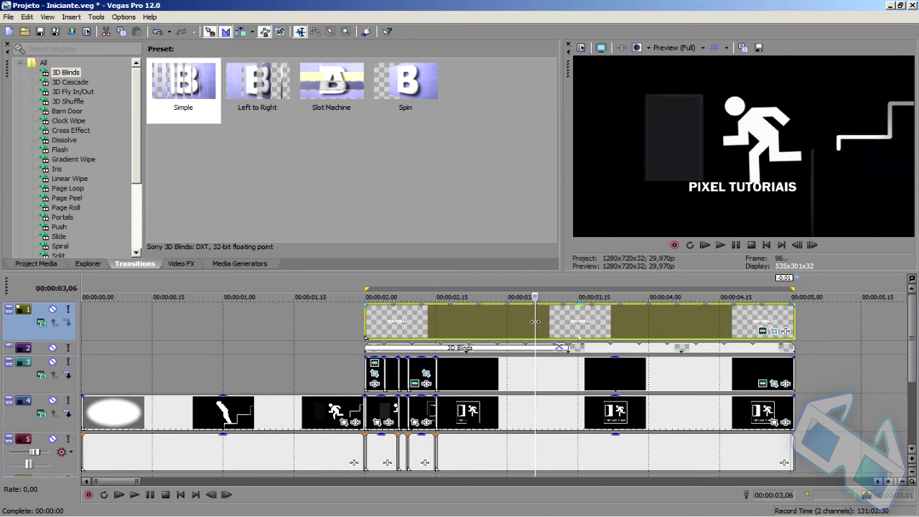
{"action": "left_click", "coordinate": [435, 322]}
{"action": "scroll", "coordinate": [435, 321], "scroll_direction": "up", "scroll_amount": 2}
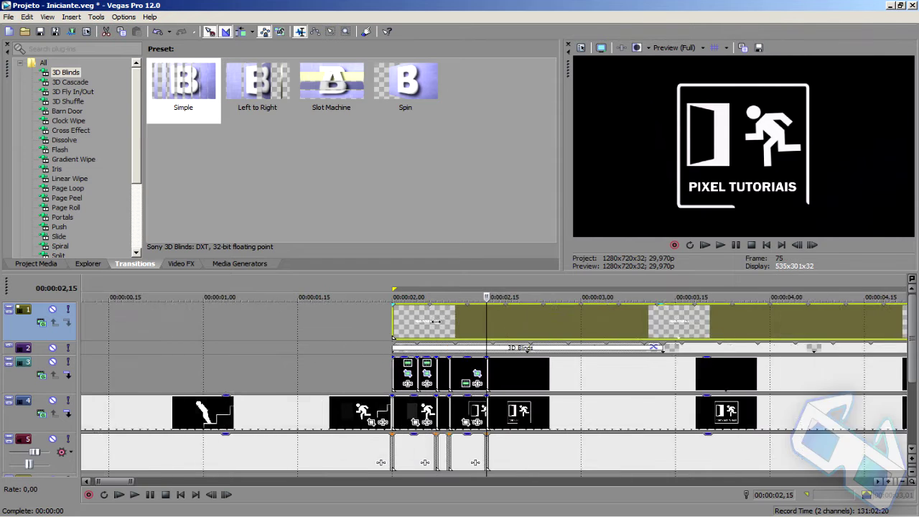
{"action": "scroll", "coordinate": [552, 323], "scroll_direction": "up", "scroll_amount": 2}
{"action": "scroll", "coordinate": [549, 319], "scroll_direction": "up", "scroll_amount": 1}
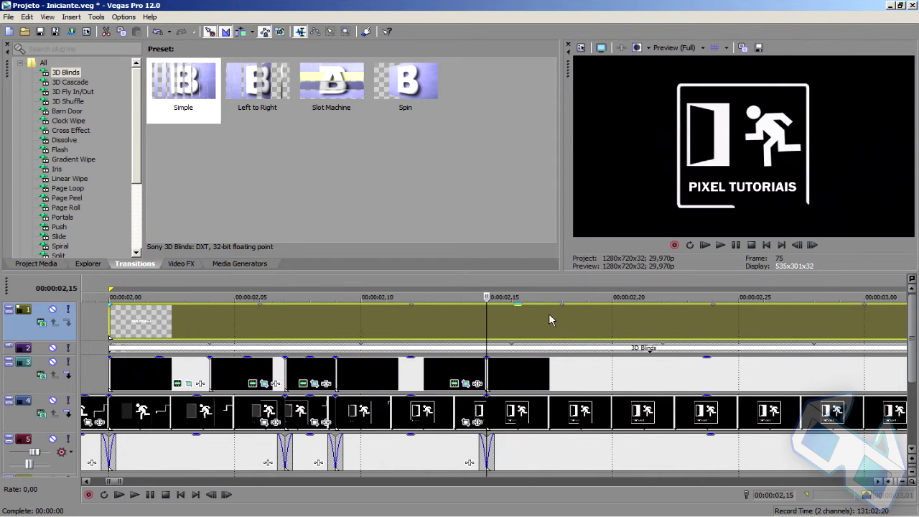
Split the PIXEL TUTORIAIS text clip at 00:00:02,09
{"action": "double_click", "coordinate": [333, 334]}
{"action": "left_click", "coordinate": [335, 334]}
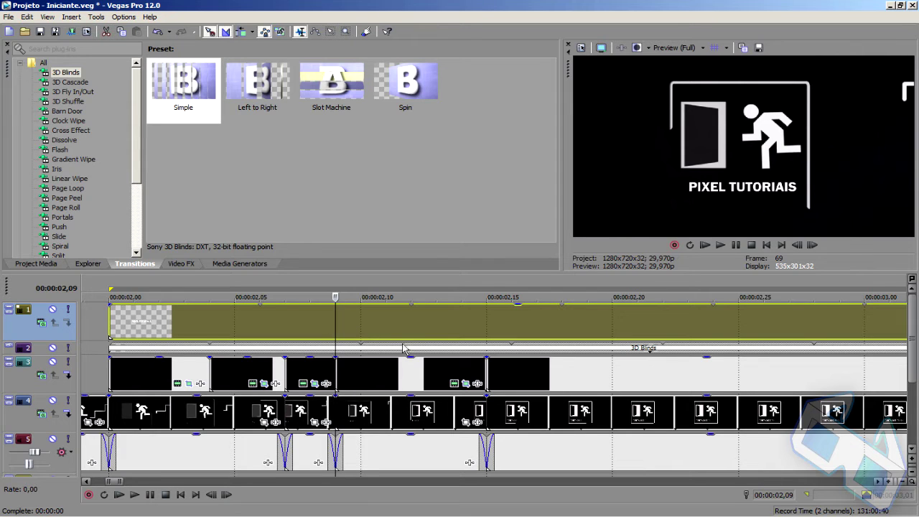
{"action": "left_click", "coordinate": [487, 333]}
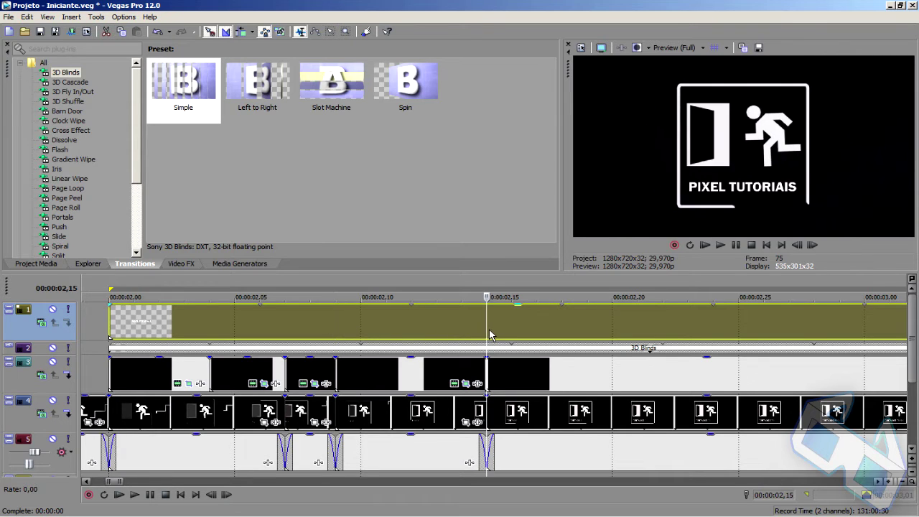
{"action": "left_click", "coordinate": [350, 325]}
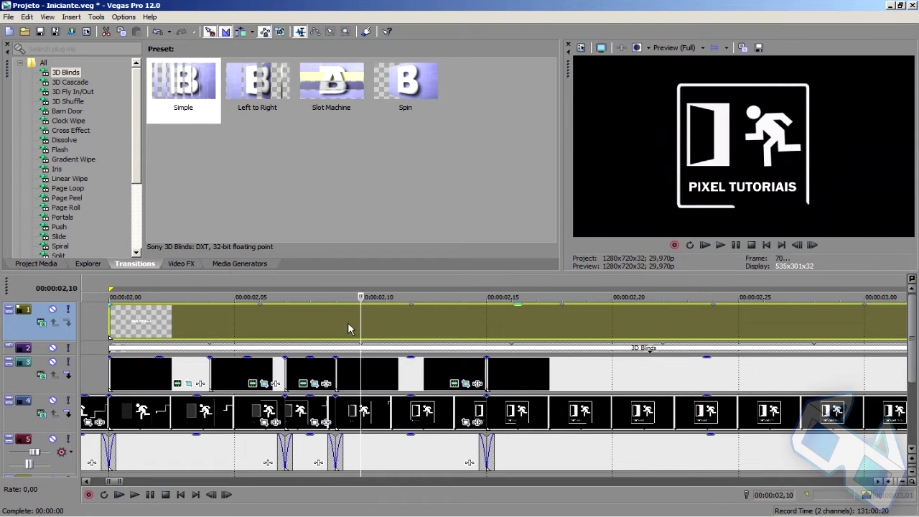
{"action": "left_click", "coordinate": [344, 329]}
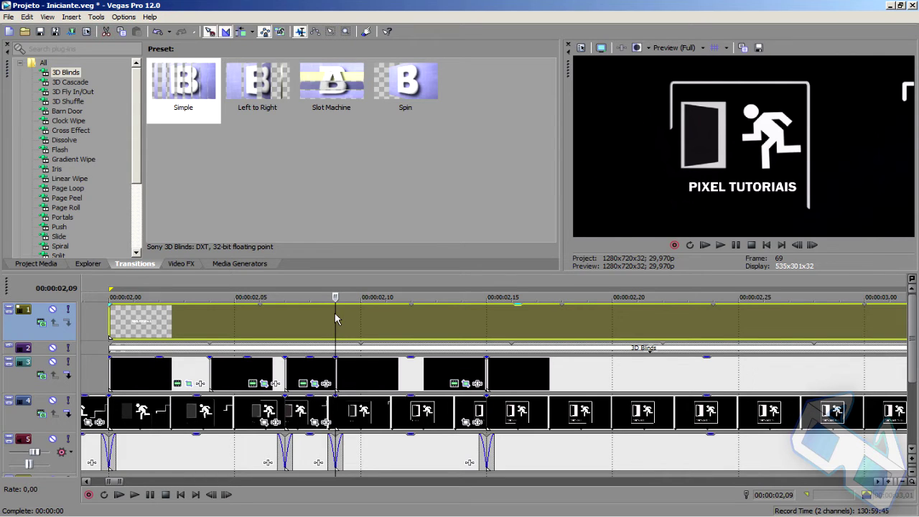
{"action": "key", "text": "s"}
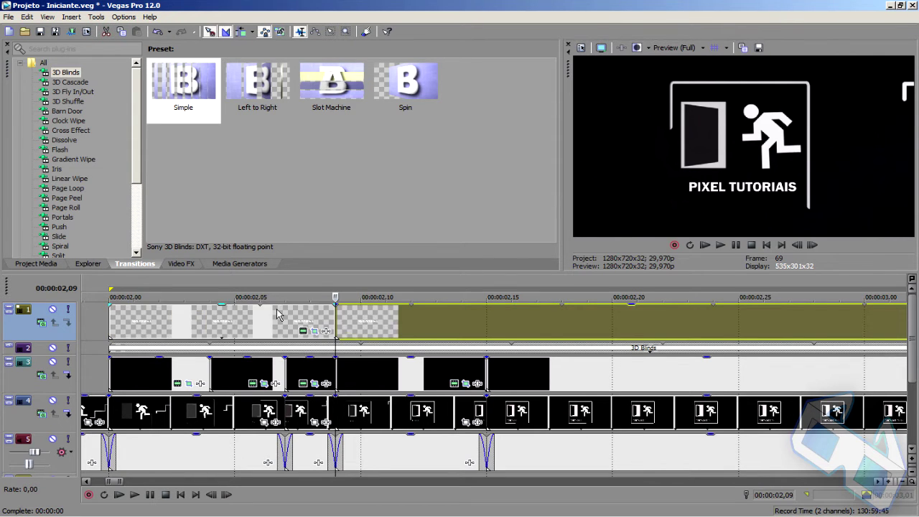
Select the left part of the title, park the playhead at its frame 65, and show its Pan/Crop settings
{"action": "left_click", "coordinate": [280, 316]}
{"action": "left_click", "coordinate": [260, 326]}
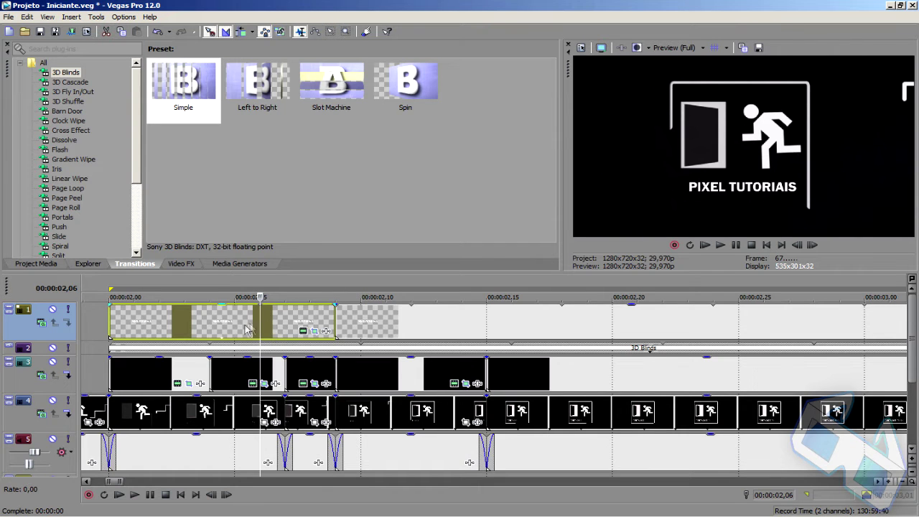
{"action": "left_click", "coordinate": [209, 326]}
{"action": "double_click", "coordinate": [188, 324]}
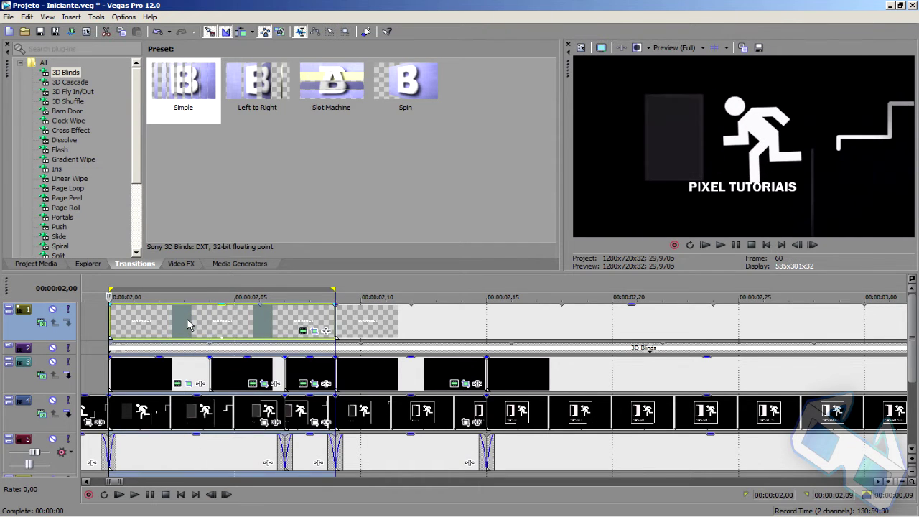
{"action": "left_click", "coordinate": [234, 328]}
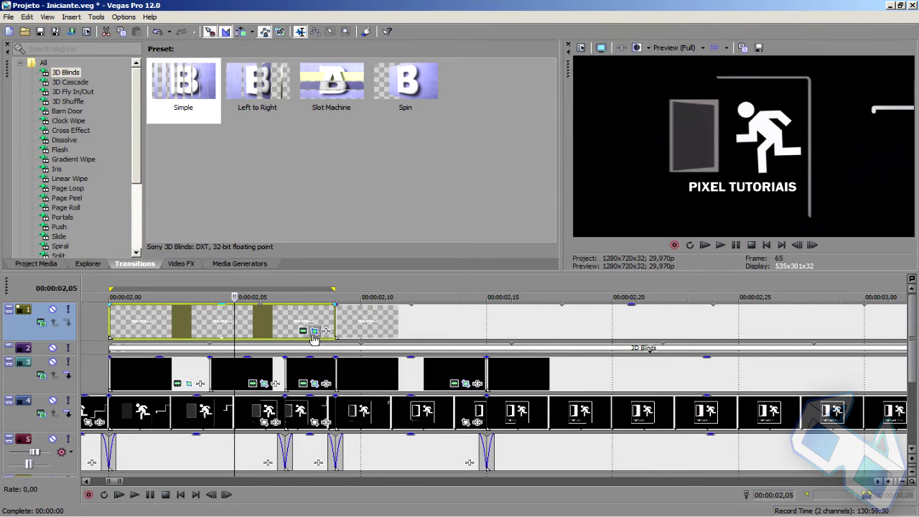
{"action": "scroll", "coordinate": [357, 350], "scroll_direction": "up", "scroll_amount": 2}
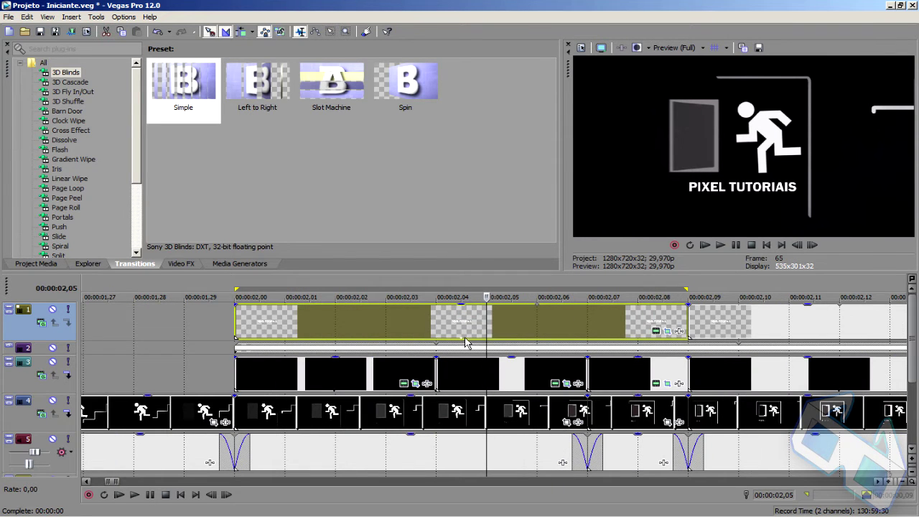
{"action": "left_click", "coordinate": [667, 332]}
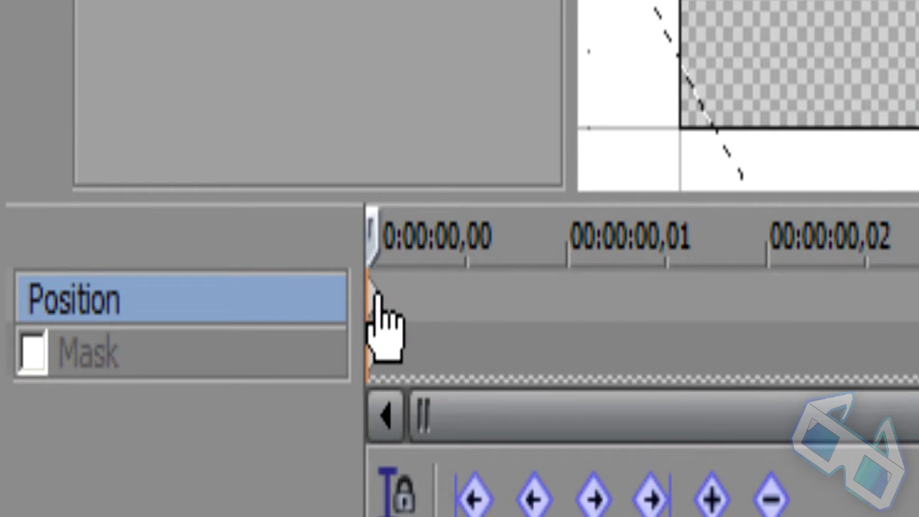
Adjust the first Position keyframe and move the Pan/Crop window to uncover the timeline
{"action": "left_click_drag", "start_coordinate": [379, 300], "coordinate": [775, 316]}
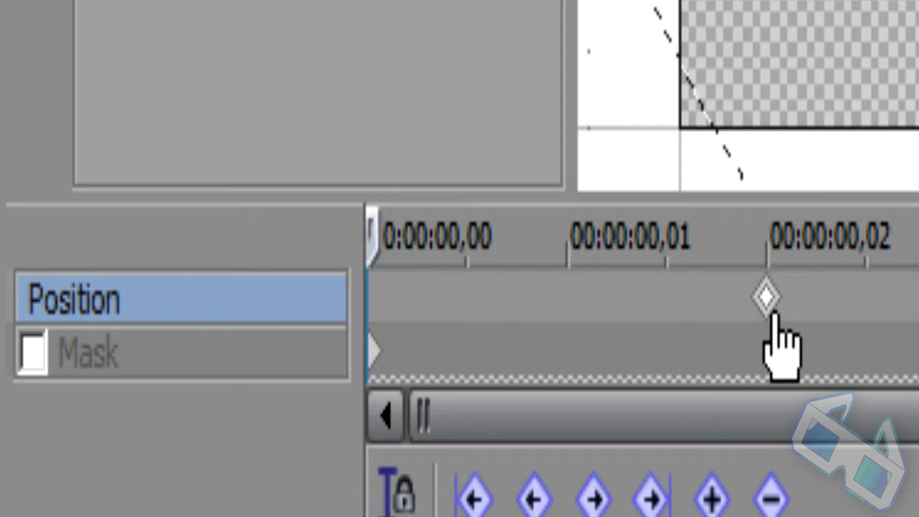
{"action": "left_click_drag", "start_coordinate": [773, 315], "coordinate": [373, 298]}
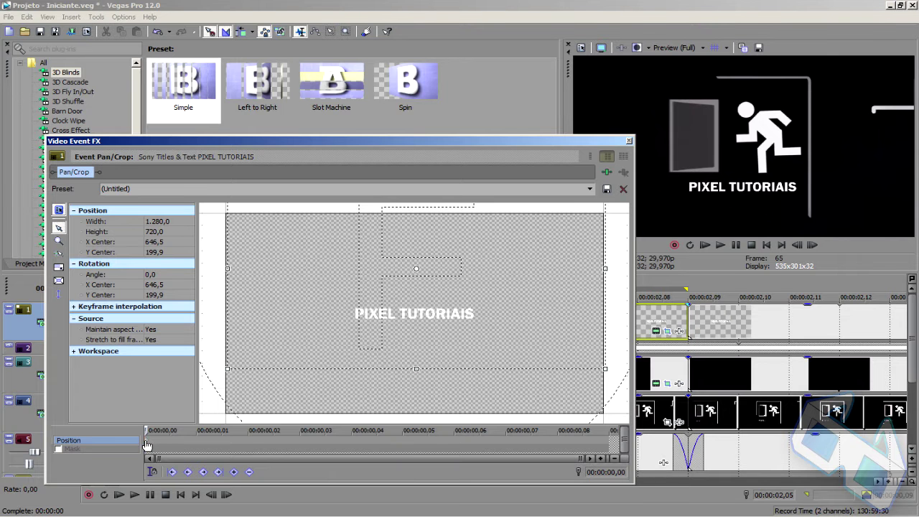
{"action": "left_click_drag", "start_coordinate": [147, 445], "coordinate": [610, 455]}
{"action": "left_click_drag", "start_coordinate": [322, 140], "coordinate": [600, 151]}
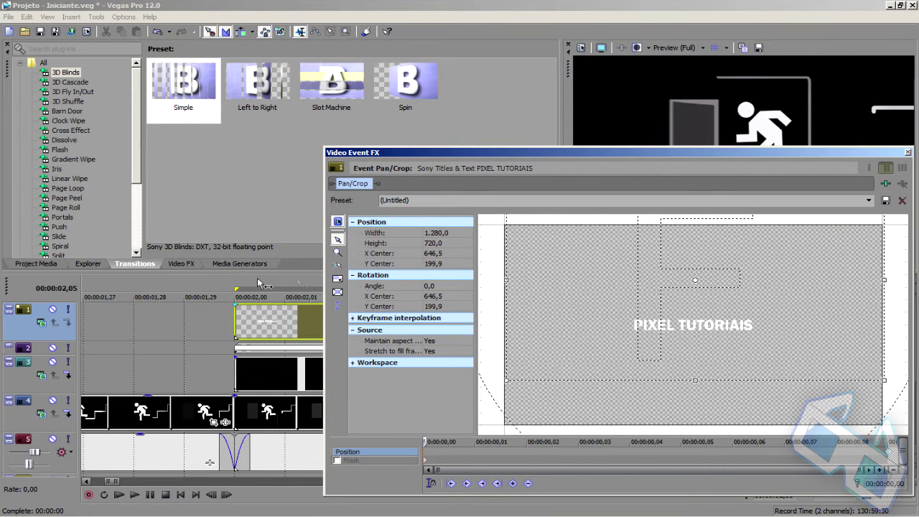
{"action": "left_click", "coordinate": [248, 328]}
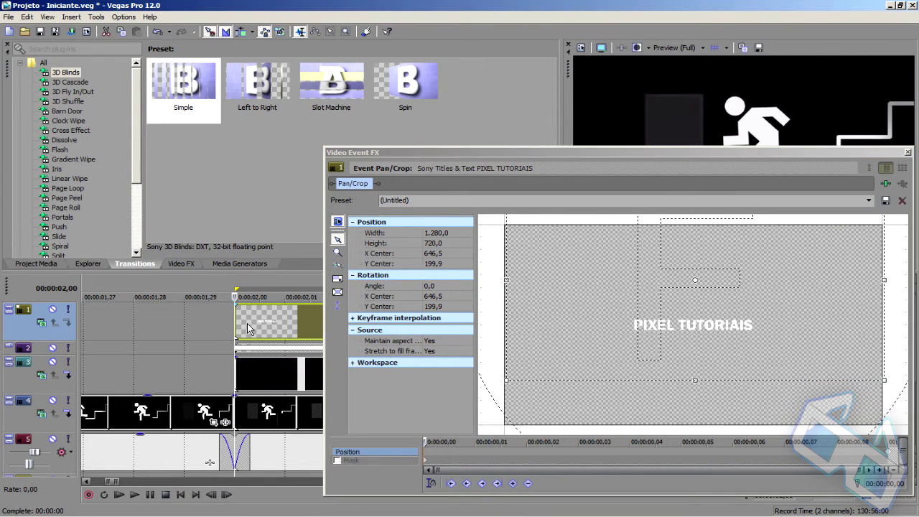
Shift the title's starting framing lower and further left, to Y Center 147.9, then close Pan/Crop
{"action": "mouse_move", "coordinate": [572, 154]}
{"action": "left_mouse_down"}
{"action": "mouse_move", "coordinate": [354, 154]}
{"action": "mouse_move", "coordinate": [220, 122]}
{"action": "left_mouse_up"}
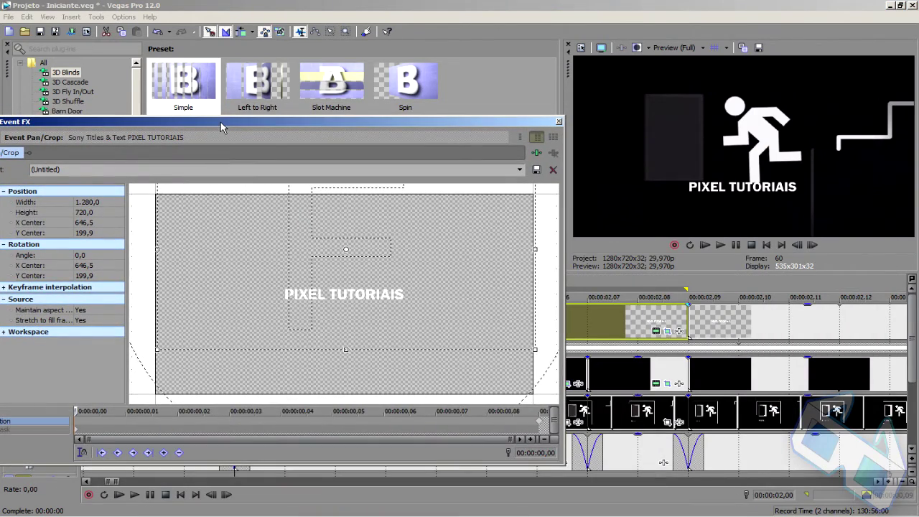
{"action": "left_click_drag", "start_coordinate": [220, 122], "coordinate": [220, 123]}
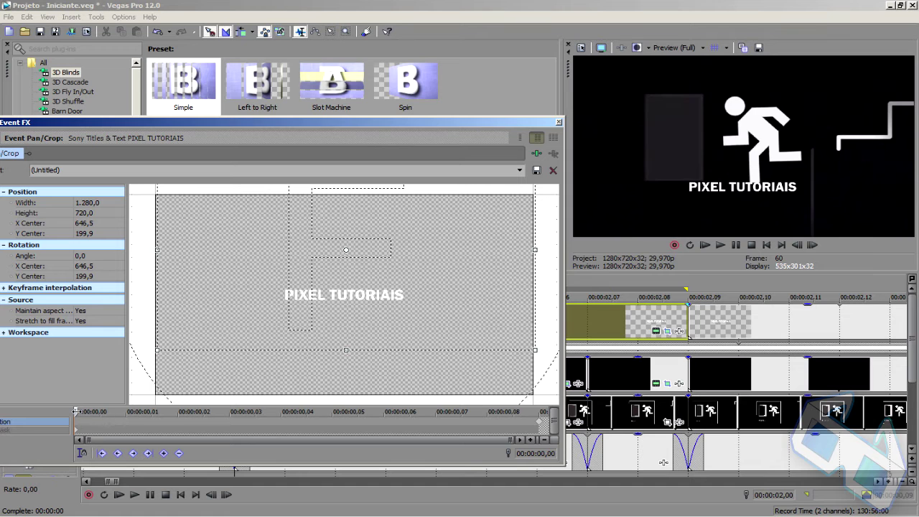
{"action": "mouse_move", "coordinate": [250, 122]}
{"action": "left_mouse_down"}
{"action": "mouse_move", "coordinate": [325, 143]}
{"action": "mouse_move", "coordinate": [326, 169]}
{"action": "left_mouse_up"}
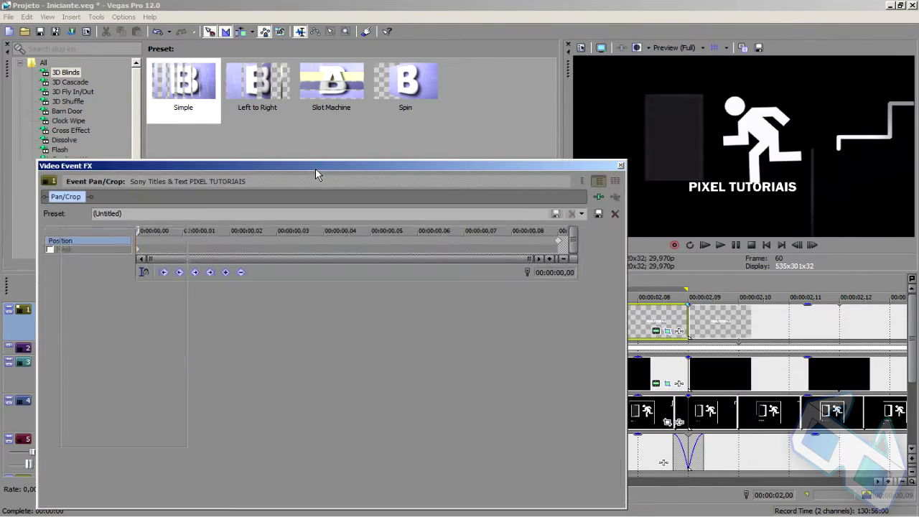
{"action": "left_click_drag", "start_coordinate": [327, 169], "coordinate": [314, 169]}
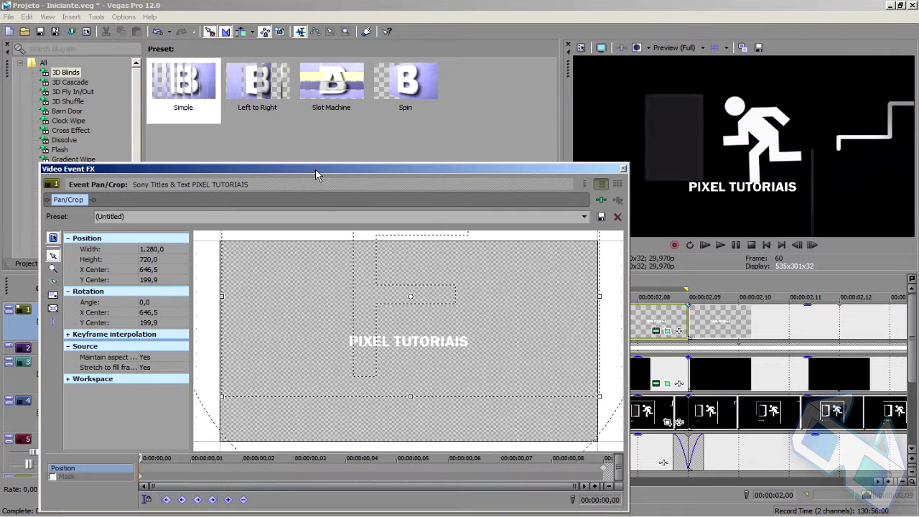
{"action": "left_click_drag", "start_coordinate": [290, 334], "coordinate": [289, 323]}
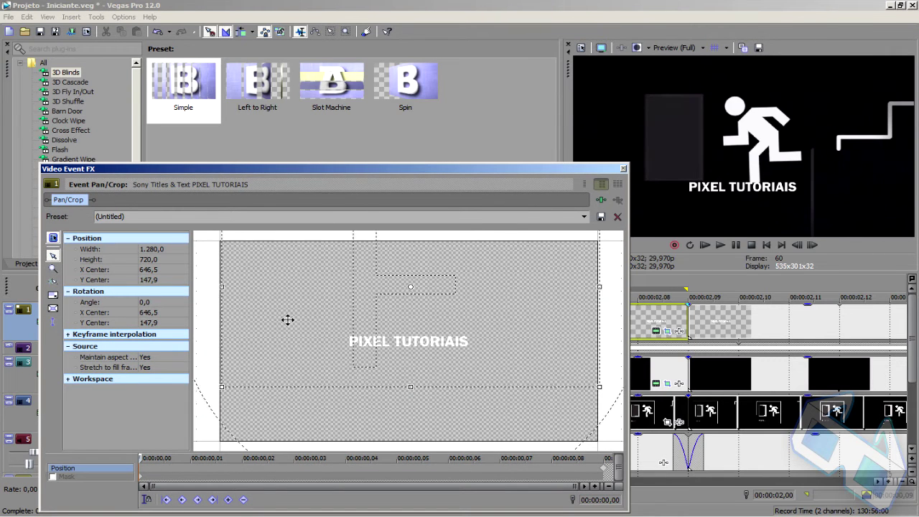
{"action": "left_click", "coordinate": [623, 169]}
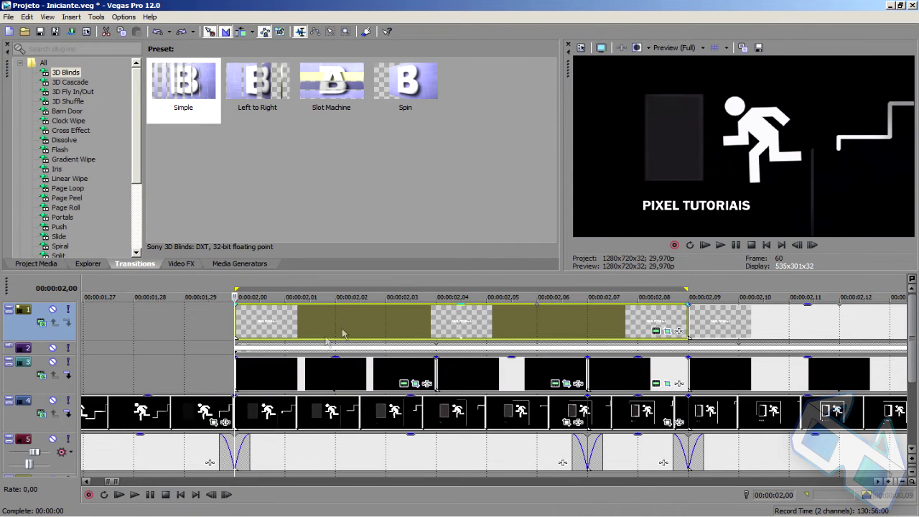
Step through the title animation from 00:00:02,01 to its last frame at 00:00:02,09
{"action": "left_click", "coordinate": [285, 321]}
{"action": "left_click", "coordinate": [436, 328]}
{"action": "left_click", "coordinate": [503, 329]}
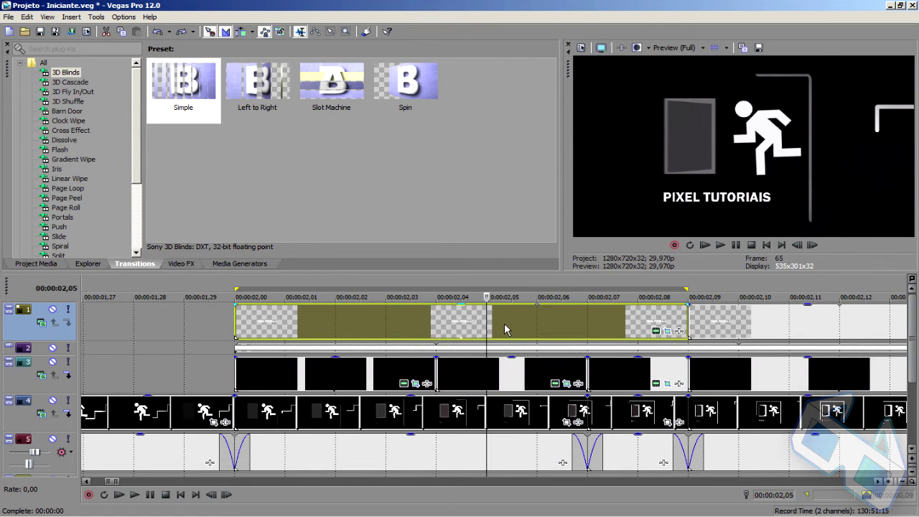
{"action": "left_click", "coordinate": [580, 332]}
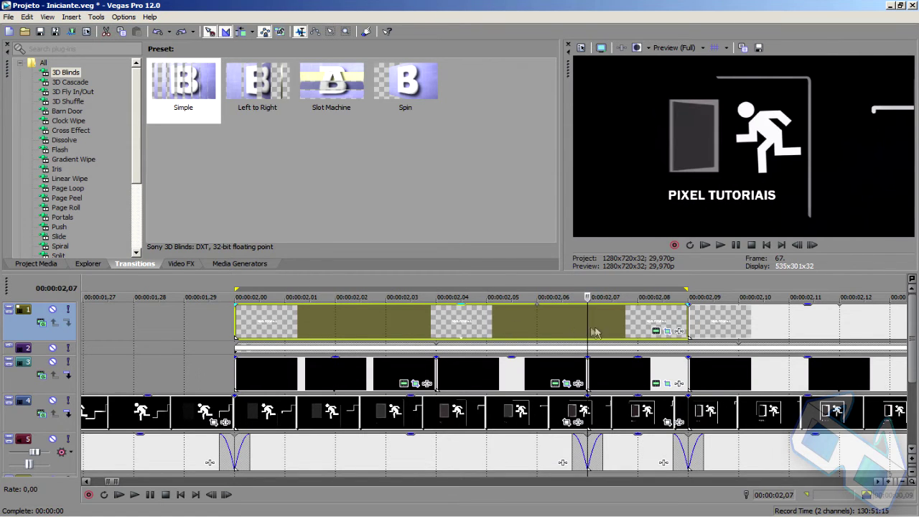
{"action": "left_click", "coordinate": [624, 331]}
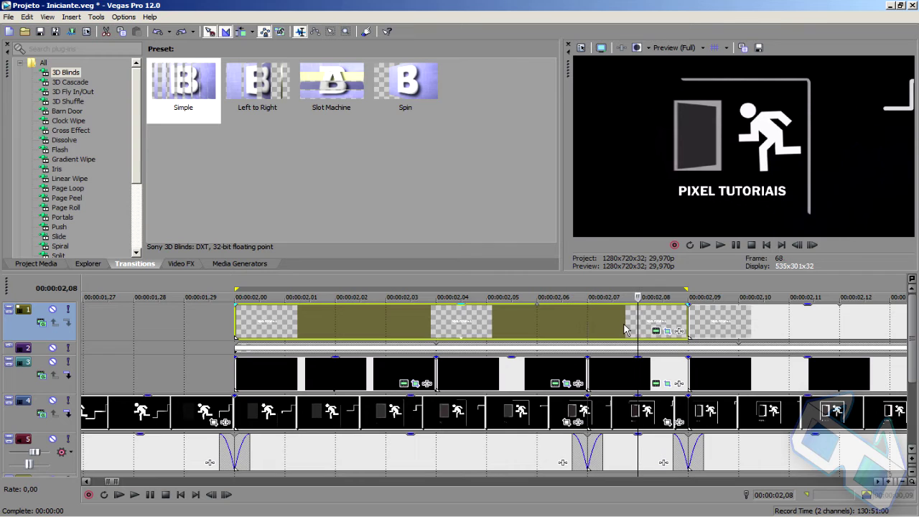
{"action": "left_click", "coordinate": [669, 319]}
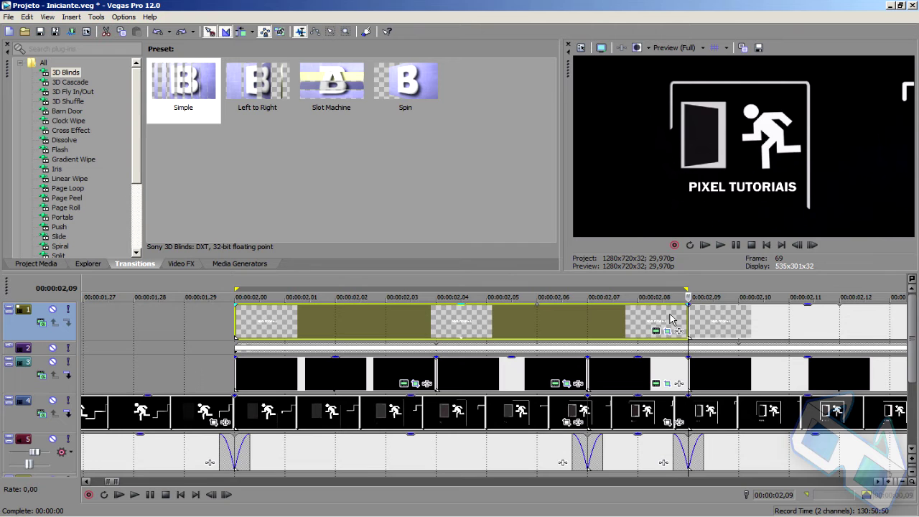
Zoom the timeline and bring up the title event's Pan/Crop settings at its final frame
{"action": "scroll", "coordinate": [537, 363], "scroll_direction": "down", "scroll_amount": 8}
{"action": "scroll", "coordinate": [537, 362], "scroll_direction": "up", "scroll_amount": 2}
{"action": "scroll", "coordinate": [537, 362], "scroll_direction": "up", "scroll_amount": 2}
{"action": "scroll", "coordinate": [651, 391], "scroll_direction": "up", "scroll_amount": 1}
{"action": "scroll", "coordinate": [650, 391], "scroll_direction": "down", "scroll_amount": 1}
{"action": "scroll", "coordinate": [574, 381], "scroll_direction": "up", "scroll_amount": 2}
{"action": "scroll", "coordinate": [503, 373], "scroll_direction": "down", "scroll_amount": 1}
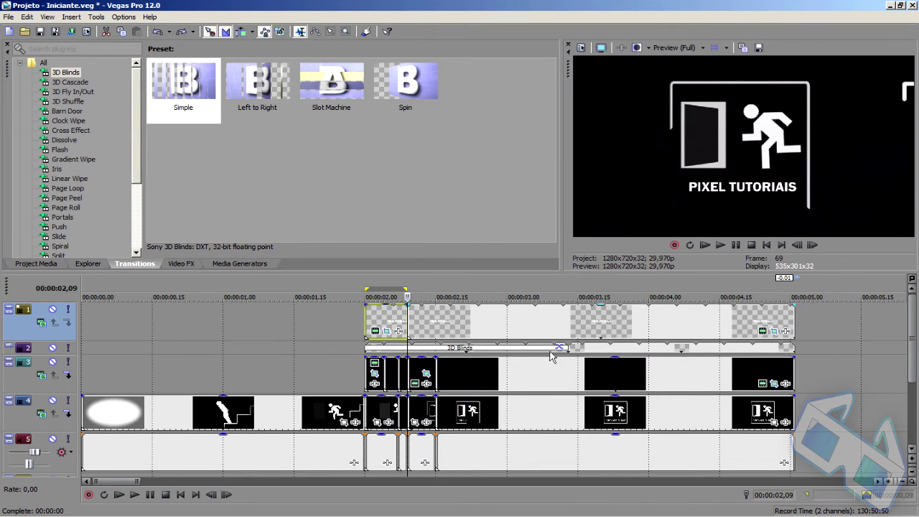
{"action": "scroll", "coordinate": [538, 352], "scroll_direction": "down", "scroll_amount": 2}
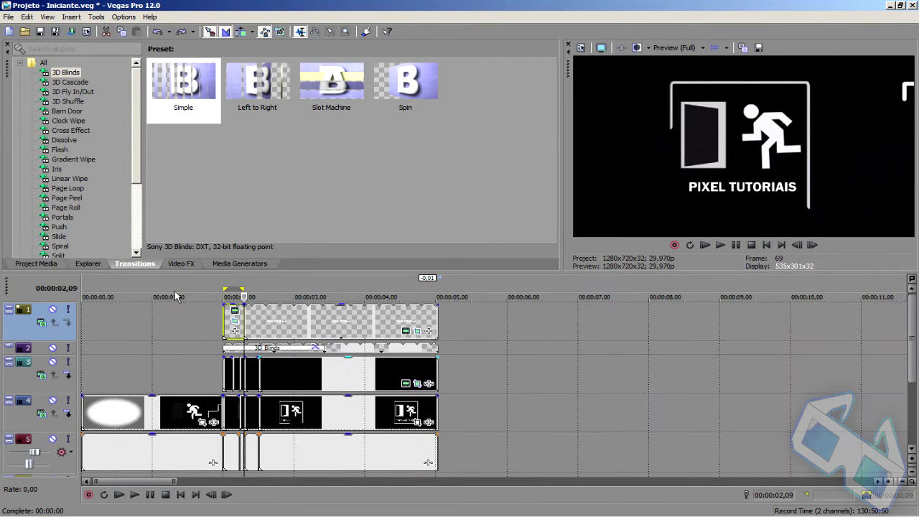
{"action": "scroll", "coordinate": [127, 336], "scroll_direction": "up", "scroll_amount": 3}
{"action": "scroll", "coordinate": [127, 336], "scroll_direction": "up", "scroll_amount": 3}
{"action": "scroll", "coordinate": [216, 326], "scroll_direction": "up", "scroll_amount": 2}
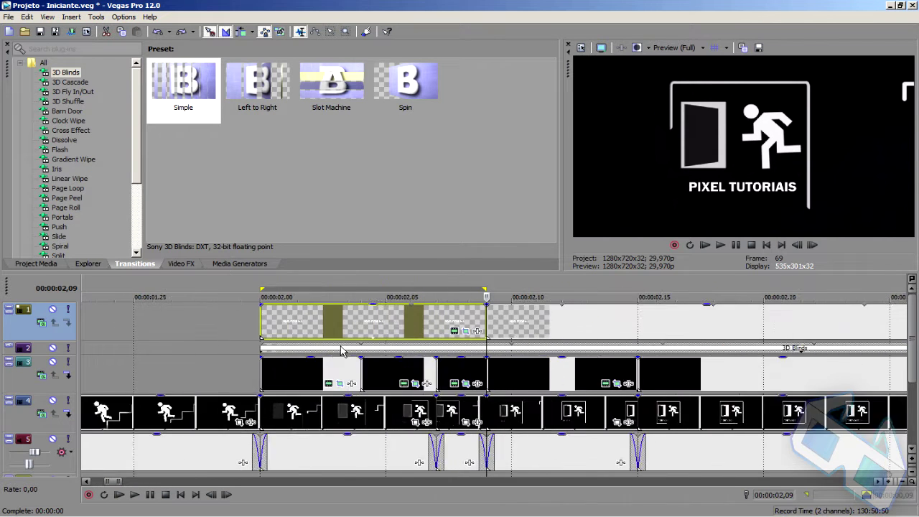
{"action": "scroll", "coordinate": [326, 318], "scroll_direction": "up", "scroll_amount": 2}
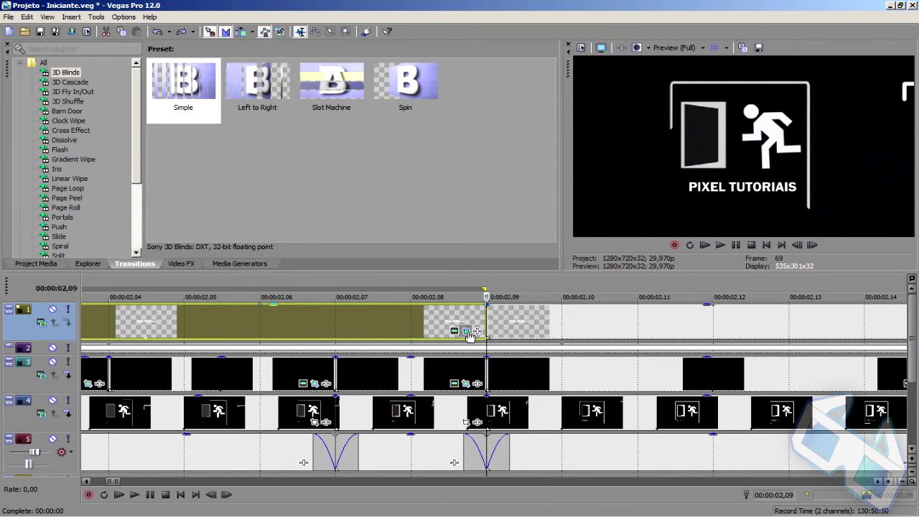
{"action": "left_click", "coordinate": [465, 331]}
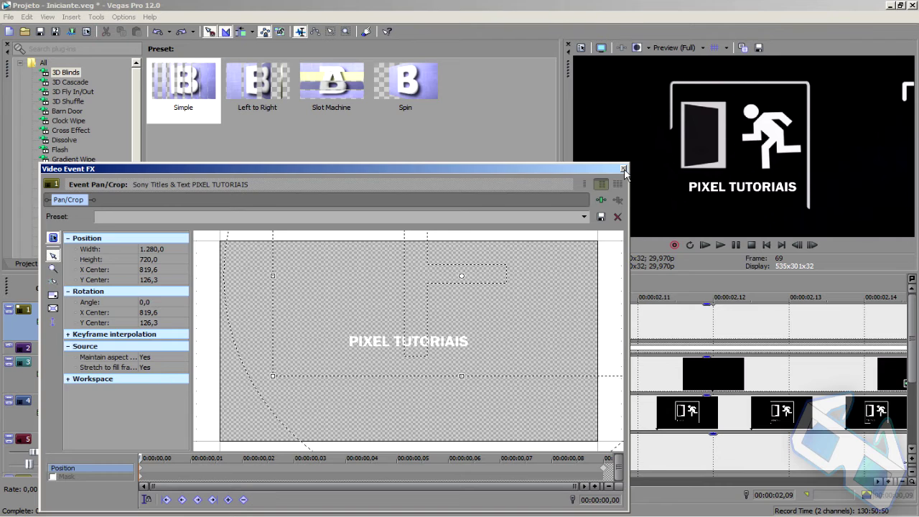
With the playhead at the title's end, drag its starting pan/crop keyframe to X 819,6, Y 126,3
{"action": "left_click", "coordinate": [623, 169]}
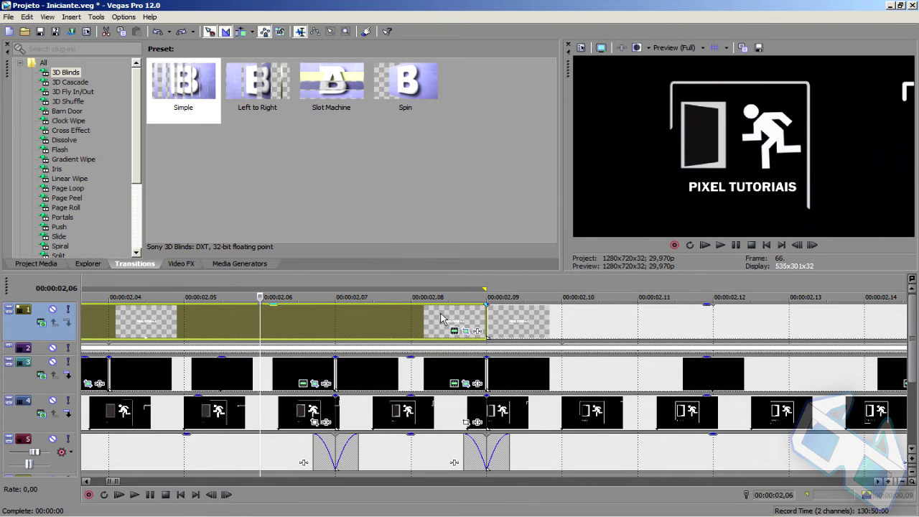
{"action": "left_click", "coordinate": [468, 332]}
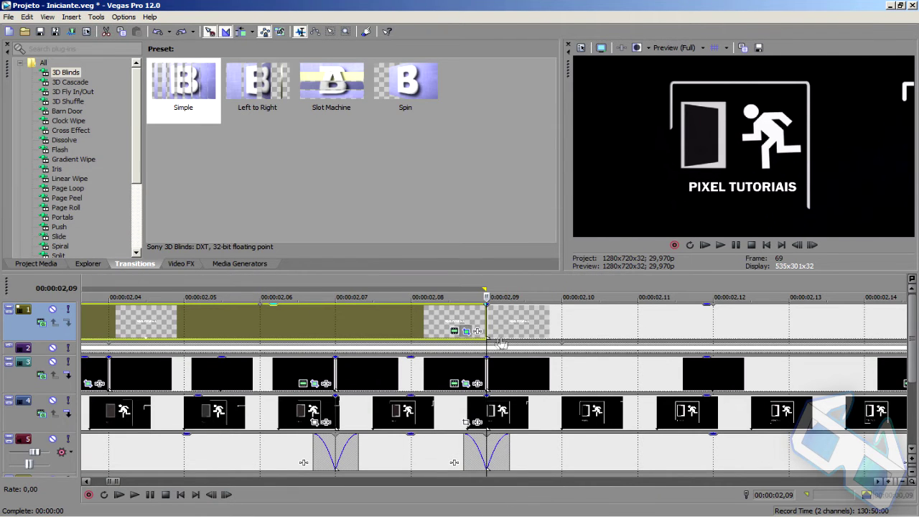
{"action": "left_click", "coordinate": [466, 330]}
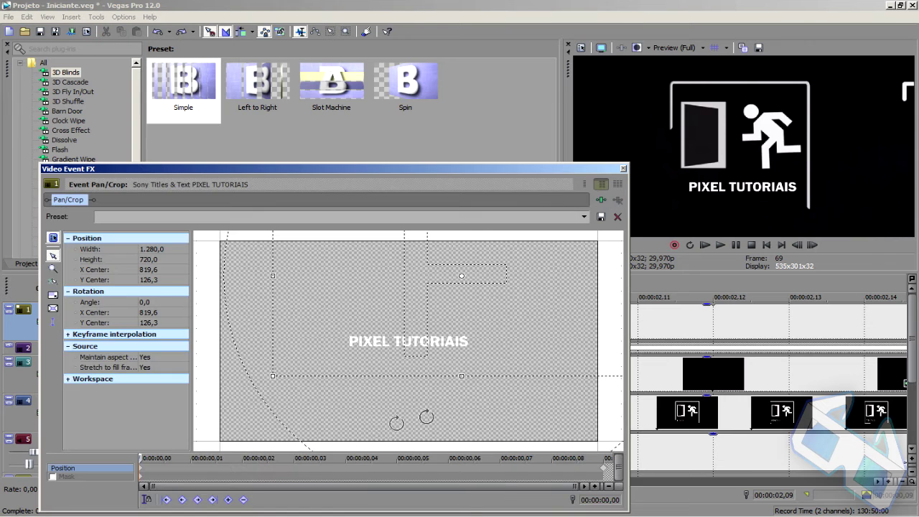
{"action": "left_click_drag", "start_coordinate": [612, 472], "coordinate": [136, 470]}
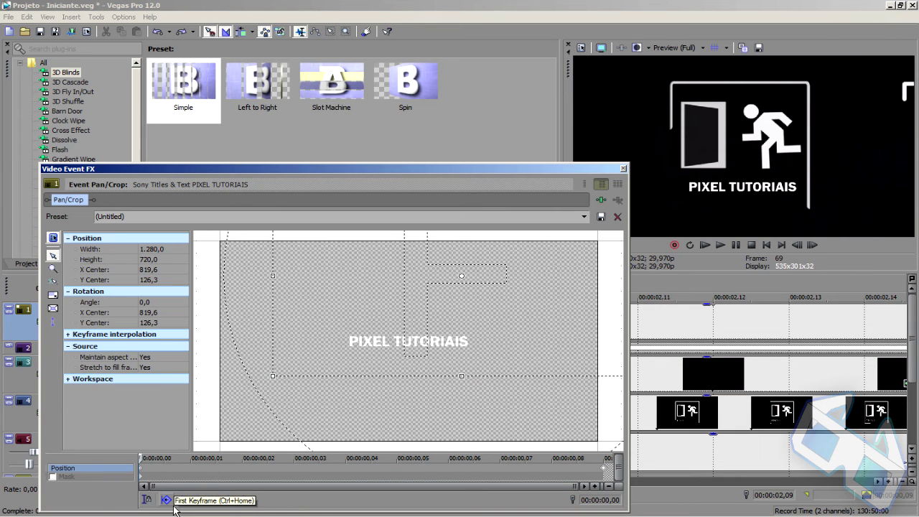
{"action": "left_click", "coordinate": [623, 170]}
Zoom the timeline in and out to review the title event split at 00:00:02,09
{"action": "scroll", "coordinate": [475, 369], "scroll_direction": "down", "scroll_amount": 2}
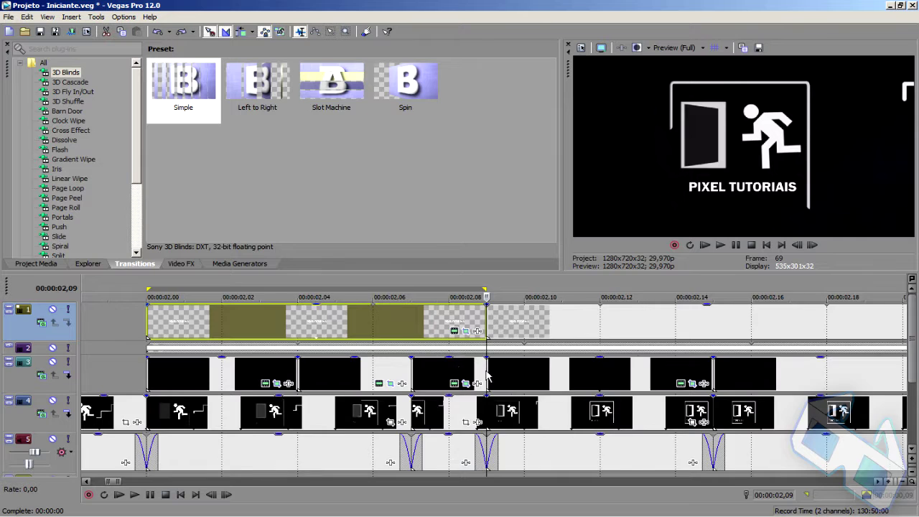
{"action": "scroll", "coordinate": [486, 369], "scroll_direction": "down", "scroll_amount": 2}
{"action": "scroll", "coordinate": [617, 367], "scroll_direction": "down", "scroll_amount": 2}
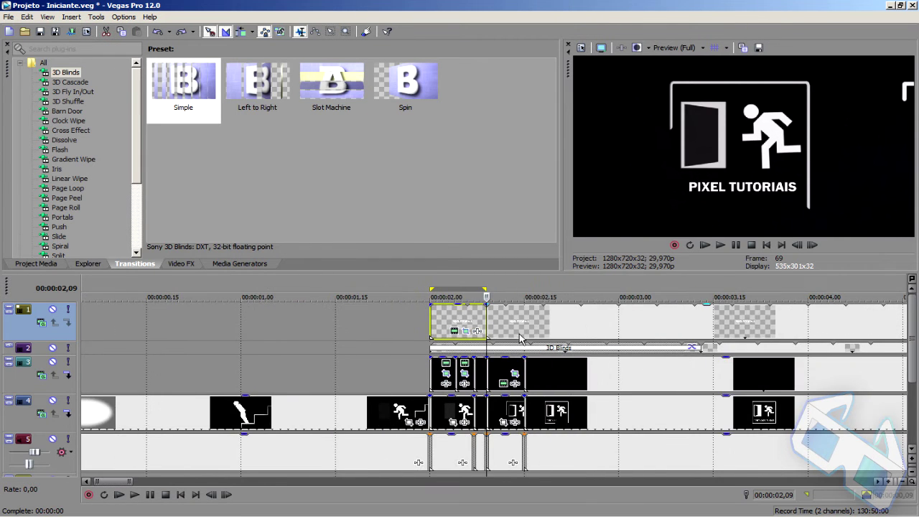
{"action": "scroll", "coordinate": [522, 339], "scroll_direction": "down", "scroll_amount": 3}
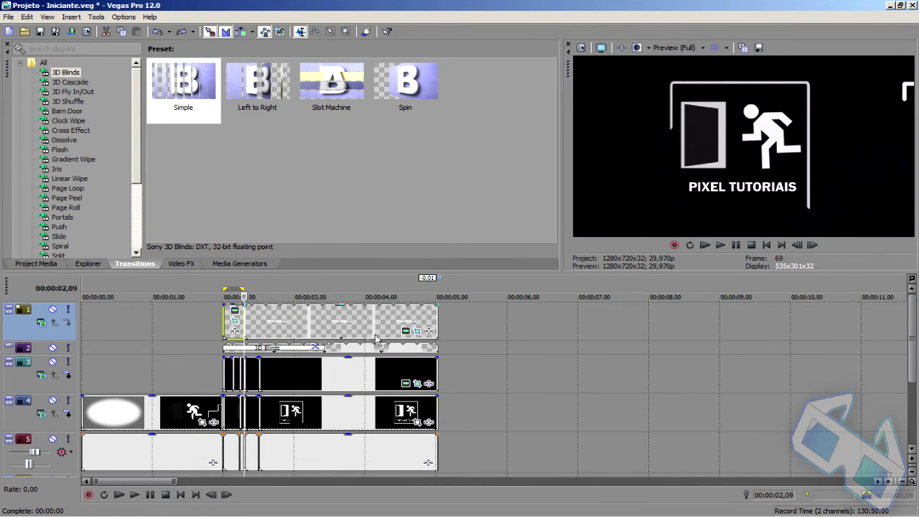
{"action": "scroll", "coordinate": [379, 341], "scroll_direction": "up", "scroll_amount": 2}
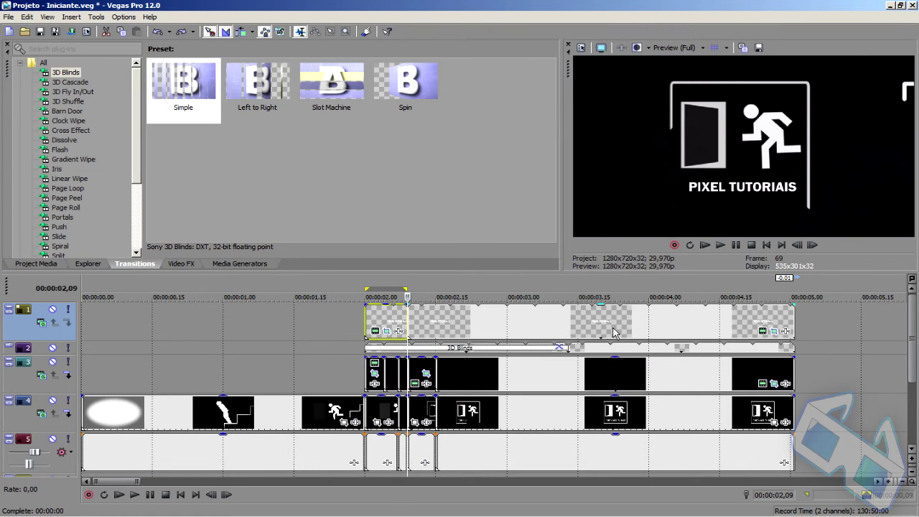
{"action": "scroll", "coordinate": [541, 320], "scroll_direction": "up", "scroll_amount": 3}
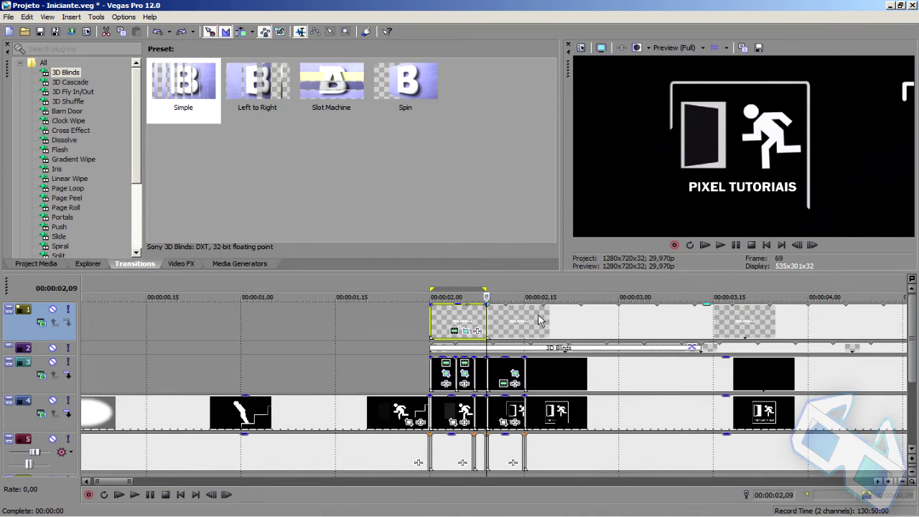
{"action": "scroll", "coordinate": [541, 320], "scroll_direction": "down", "scroll_amount": 3}
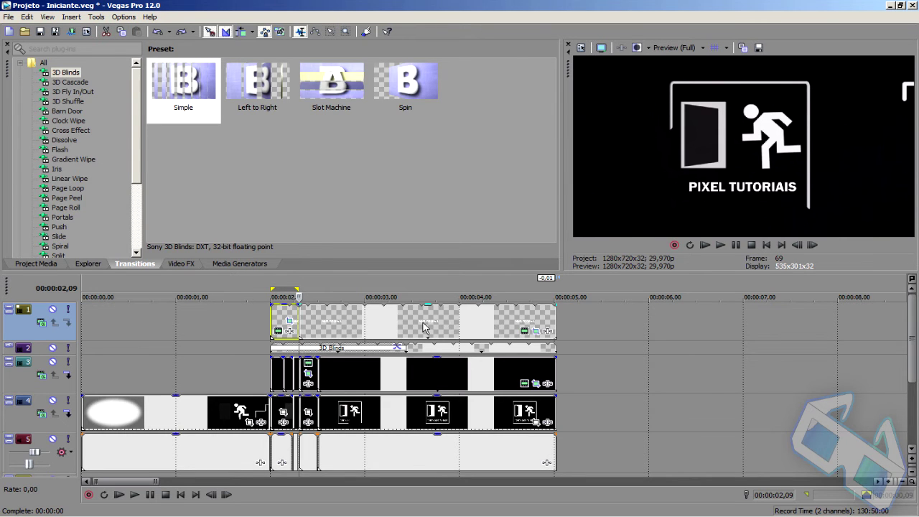
{"action": "scroll", "coordinate": [422, 327], "scroll_direction": "up", "scroll_amount": 5}
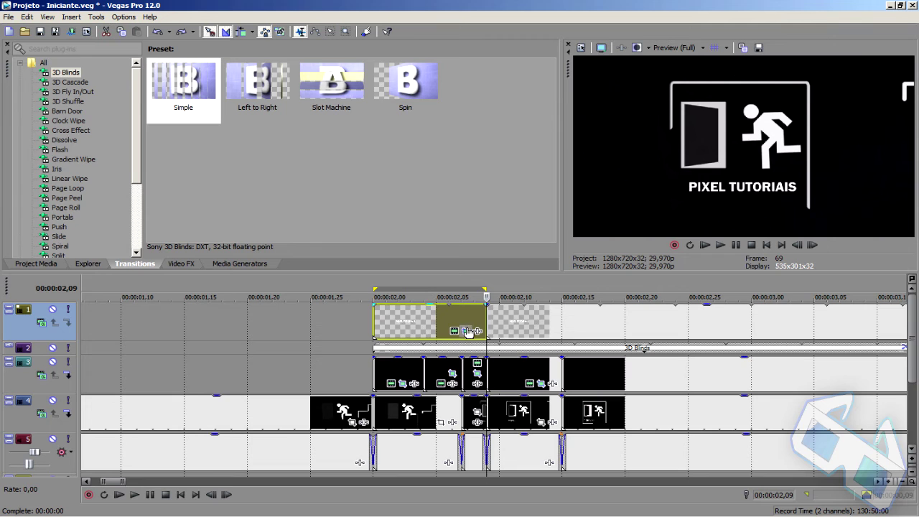
Move the short title piece to about 00:00:01,15 and extend the long title event back to 00:00:02,00
{"action": "left_click_drag", "start_coordinate": [457, 319], "coordinate": [264, 323]}
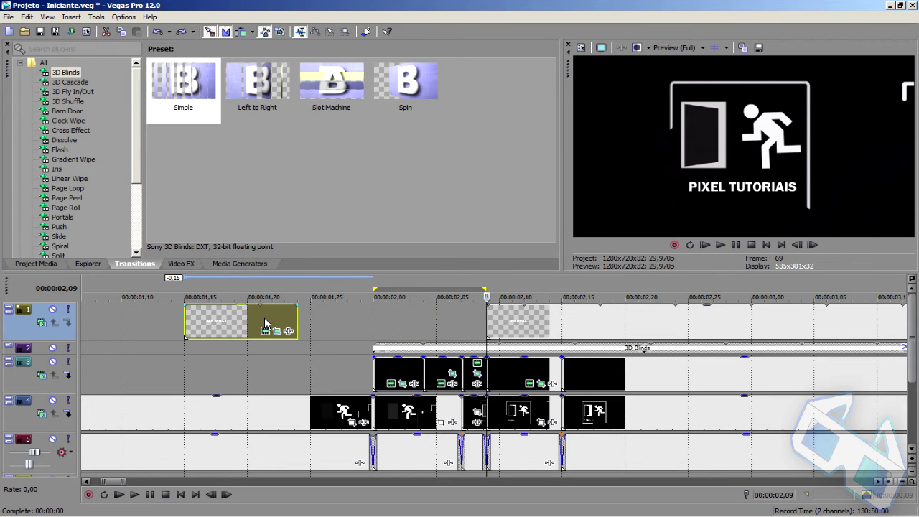
{"action": "left_click_drag", "start_coordinate": [488, 320], "coordinate": [373, 321]}
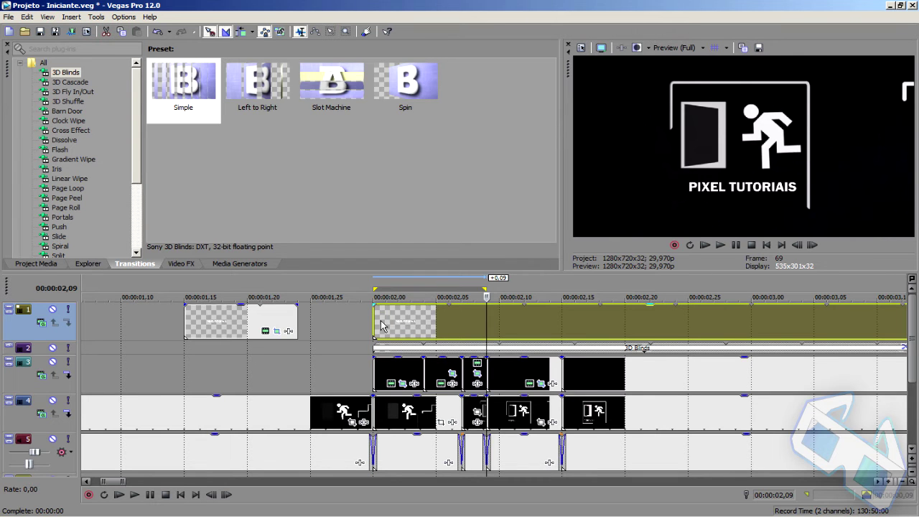
{"action": "left_click", "coordinate": [380, 325]}
{"action": "left_click", "coordinate": [376, 384]}
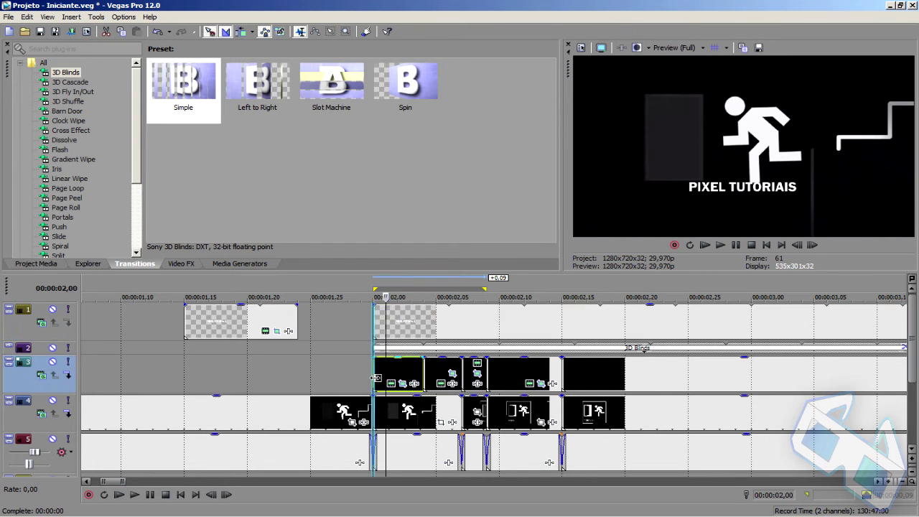
{"action": "scroll", "coordinate": [524, 339], "scroll_direction": "down", "scroll_amount": 3}
{"action": "scroll", "coordinate": [524, 339], "scroll_direction": "down", "scroll_amount": 3}
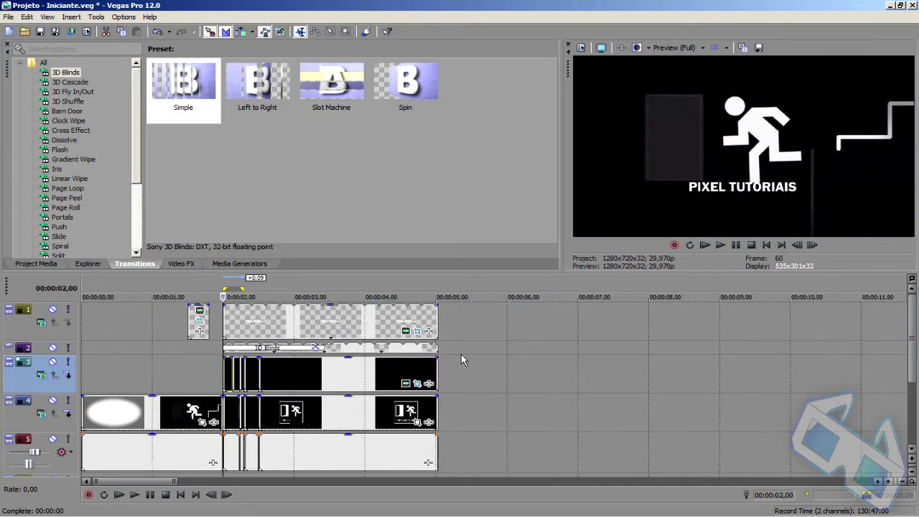
{"action": "left_click", "coordinate": [496, 332]}
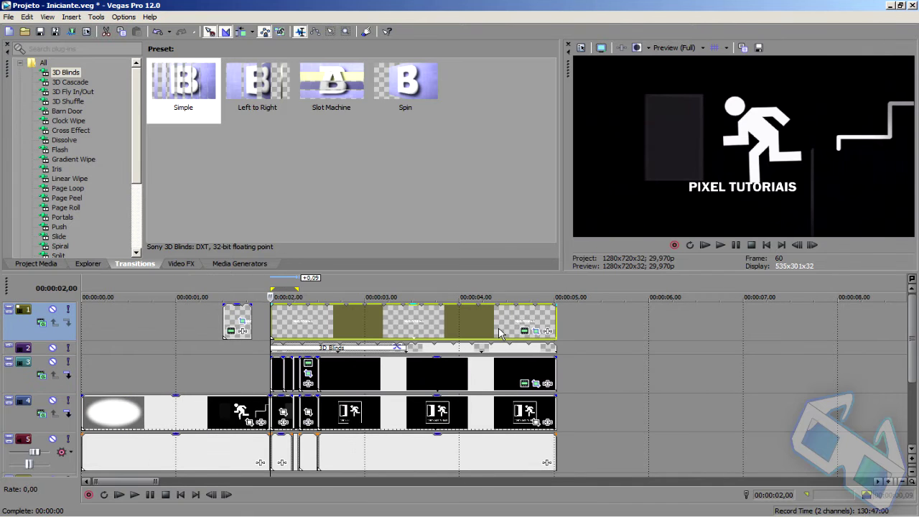
Add a final pan/crop keyframe near 00:00:00,09 that holds the title at X 819,6, Y 126,3
{"action": "left_click", "coordinate": [536, 331]}
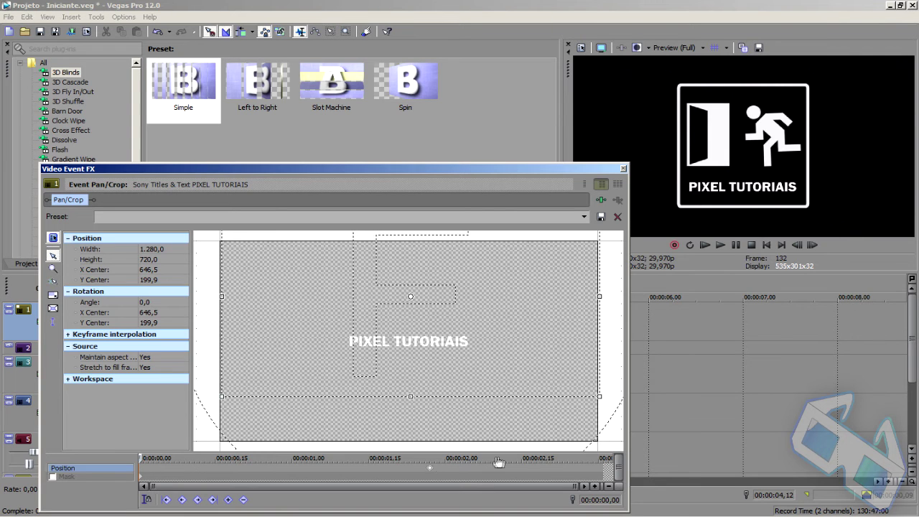
{"action": "double_click", "coordinate": [604, 469]}
{"action": "left_click", "coordinate": [605, 471]}
{"action": "left_click_drag", "start_coordinate": [141, 463], "coordinate": [186, 472]}
{"action": "left_click", "coordinate": [186, 471]}
{"action": "left_click", "coordinate": [141, 468]}
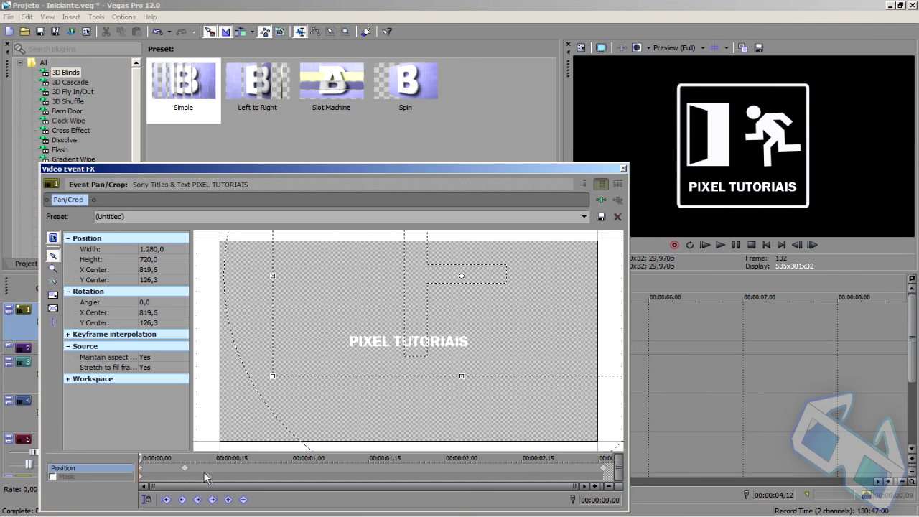
{"action": "left_click", "coordinate": [623, 168]}
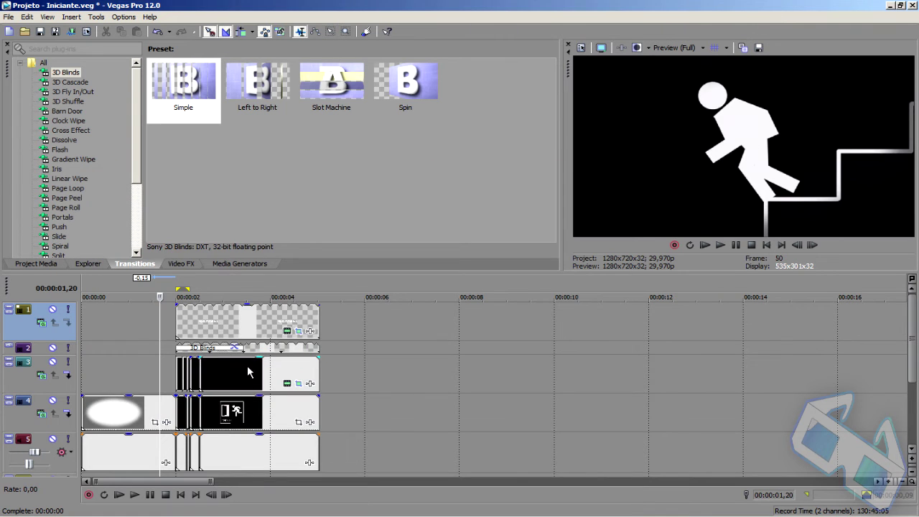
{"action": "left_click", "coordinate": [208, 332]}
{"action": "scroll", "coordinate": [216, 328], "scroll_direction": "up", "scroll_amount": 3}
{"action": "scroll", "coordinate": [216, 324], "scroll_direction": "down", "scroll_amount": 4}
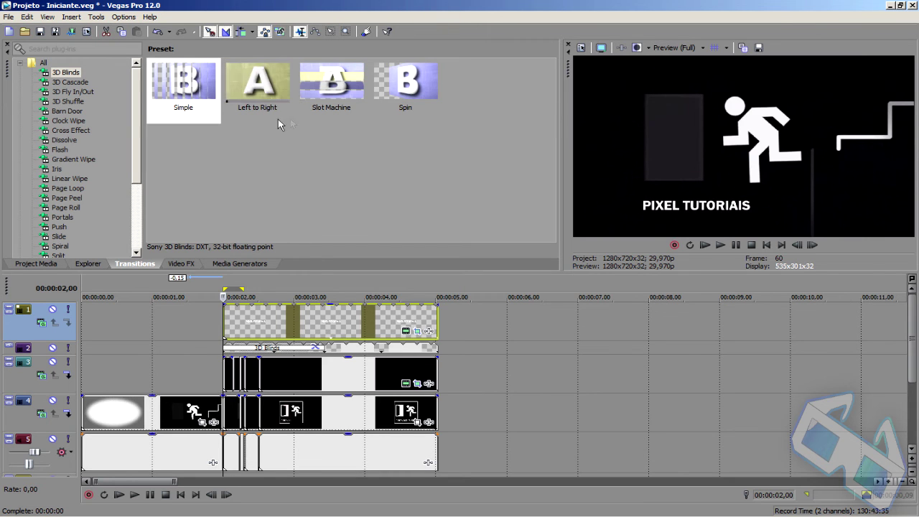
Drop 3D Blinds Left to Right on the track-1 title's start, using 16 divisions and 2 extra spins
{"action": "left_click_drag", "start_coordinate": [255, 115], "coordinate": [231, 285]}
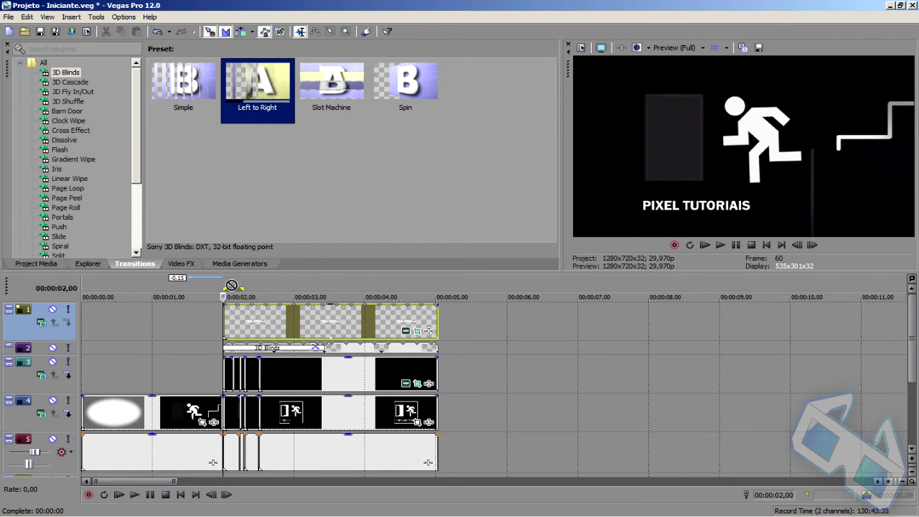
{"action": "left_click_drag", "start_coordinate": [231, 285], "coordinate": [229, 323]}
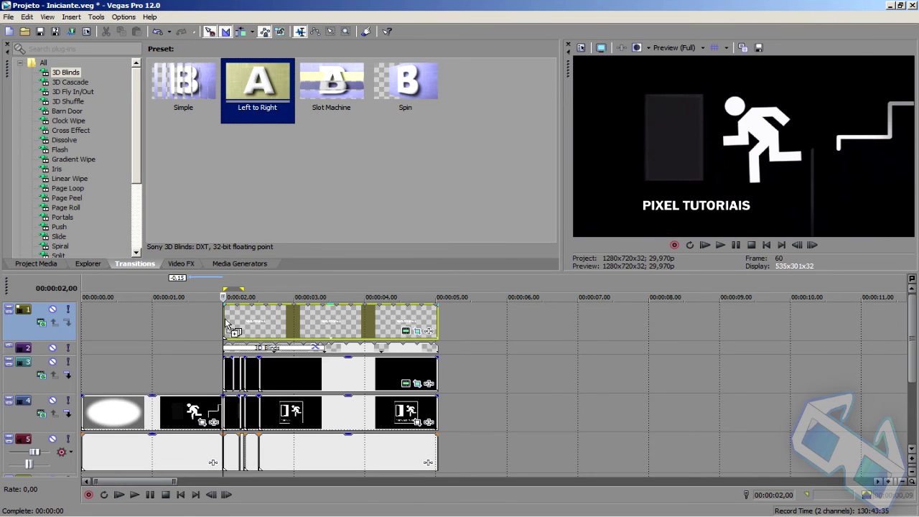
{"action": "left_click", "coordinate": [317, 348]}
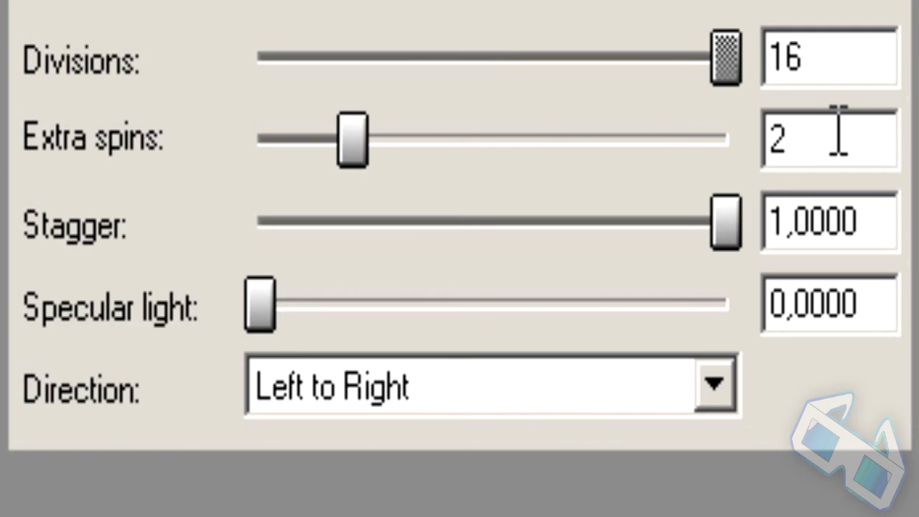
{"action": "double_click", "coordinate": [816, 62]}
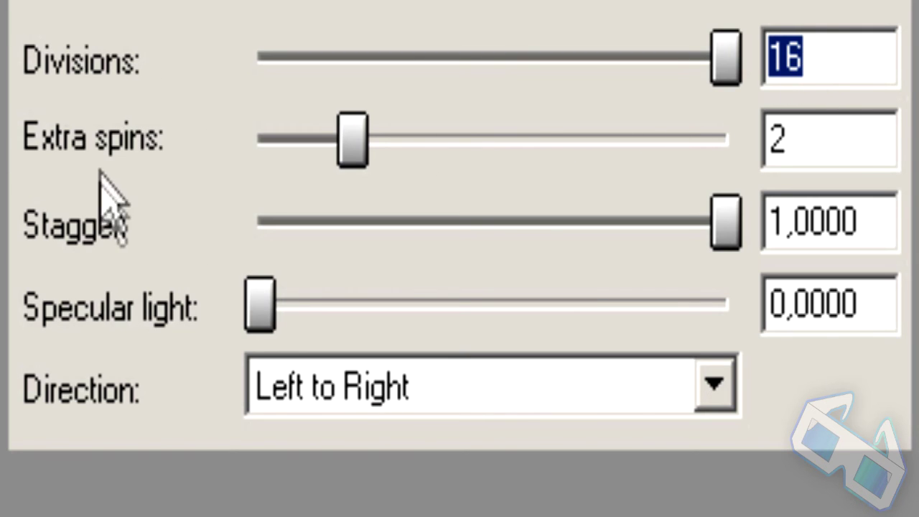
{"action": "double_click", "coordinate": [829, 134]}
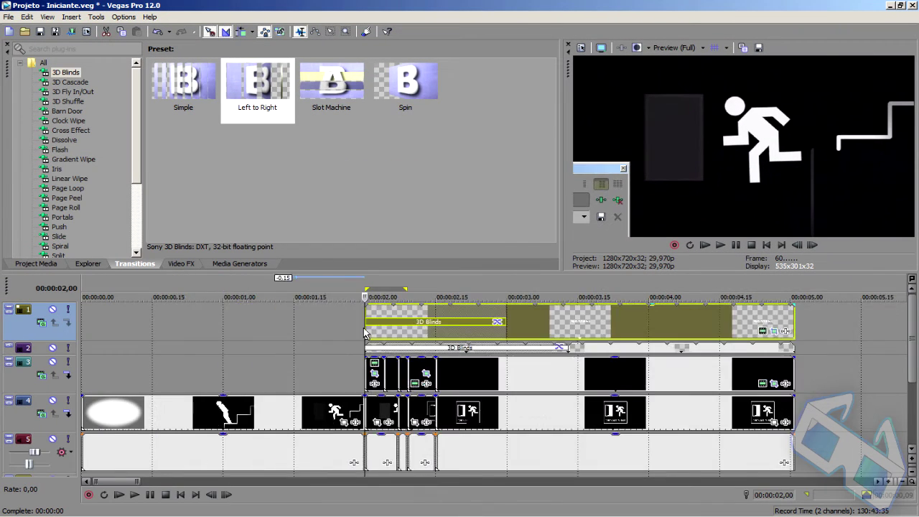
Stretch the title's 3D Blinds fade-in so it lasts 00:00:01,00
{"action": "left_click", "coordinate": [567, 337]}
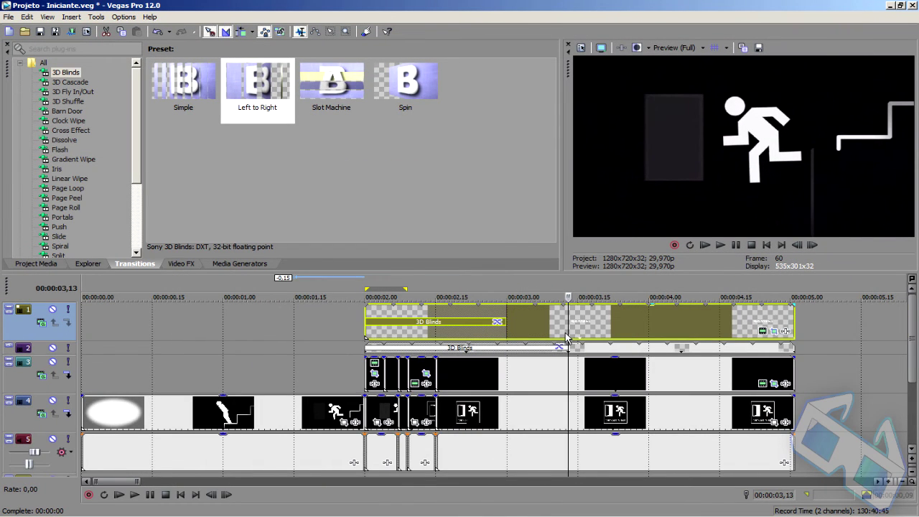
{"action": "scroll", "coordinate": [567, 337], "scroll_direction": "up", "scroll_amount": 3}
{"action": "scroll", "coordinate": [414, 334], "scroll_direction": "down", "scroll_amount": 1}
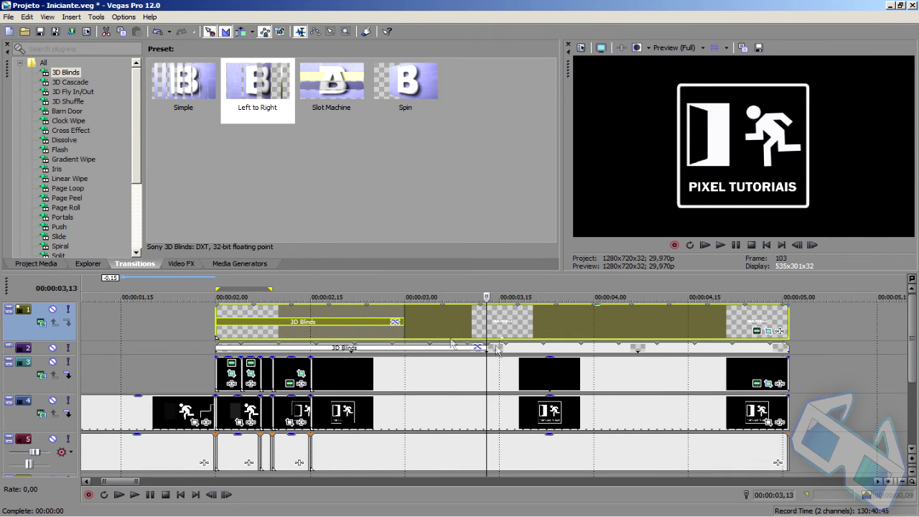
{"action": "left_click_drag", "start_coordinate": [403, 321], "coordinate": [485, 320]}
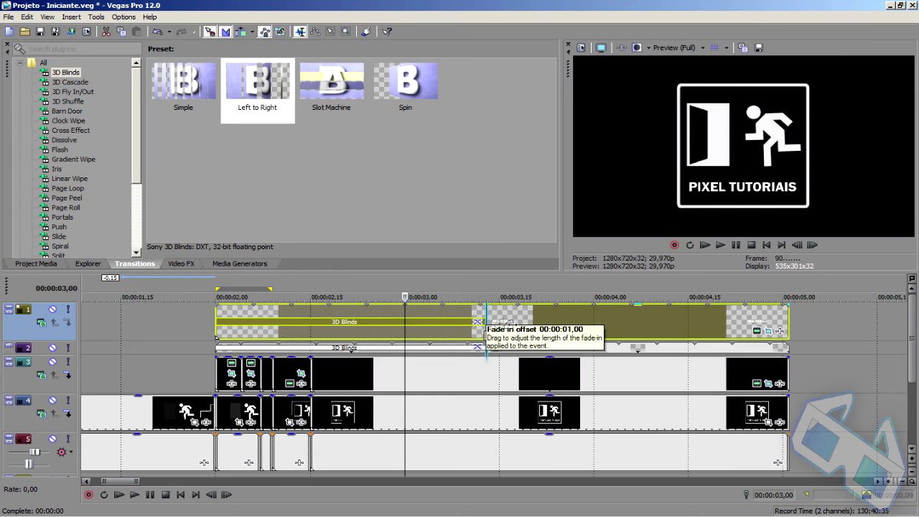